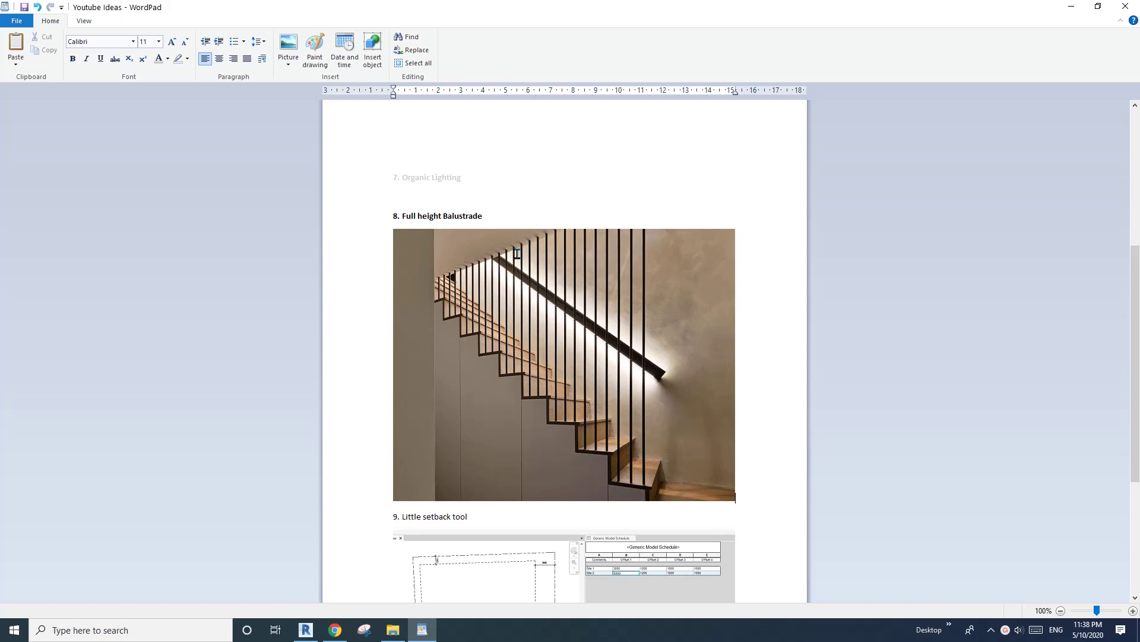
Create a new project from the Architectural Template
{"action": "left_click", "coordinate": [306, 630]}
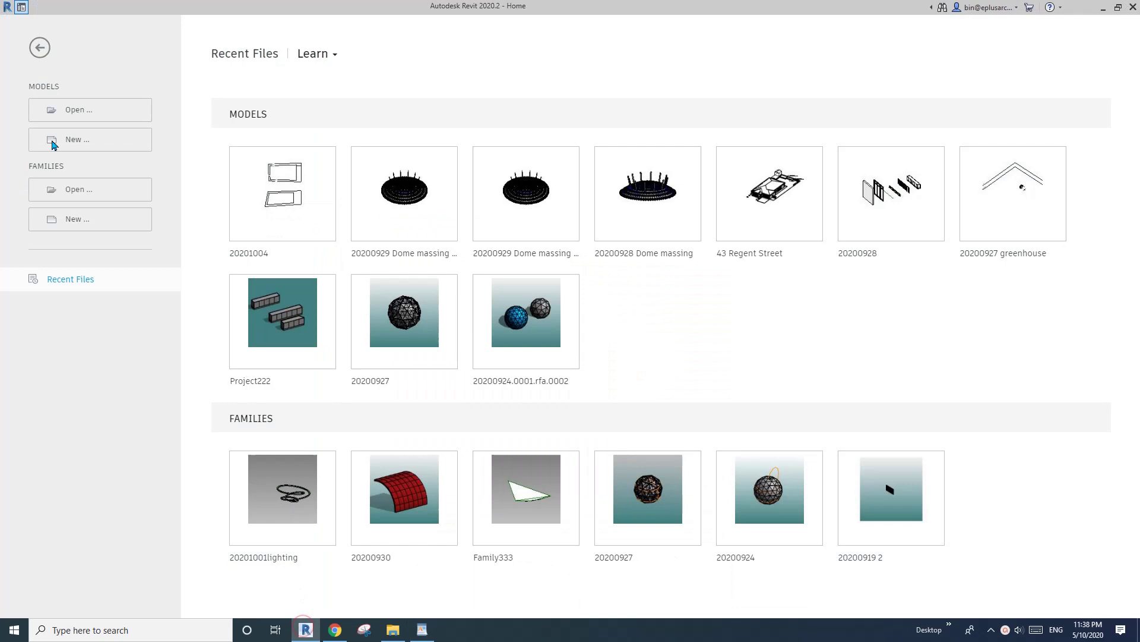
{"action": "left_click", "coordinate": [137, 142]}
{"action": "left_click", "coordinate": [162, 125]}
{"action": "left_click", "coordinate": [76, 148]}
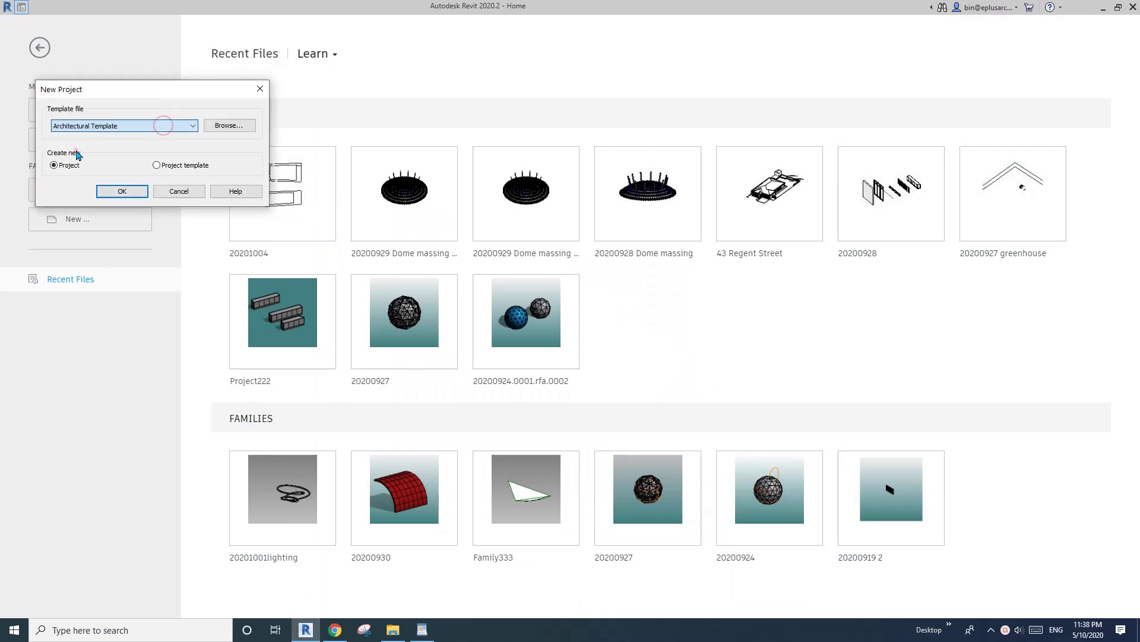
{"action": "left_click", "coordinate": [117, 191]}
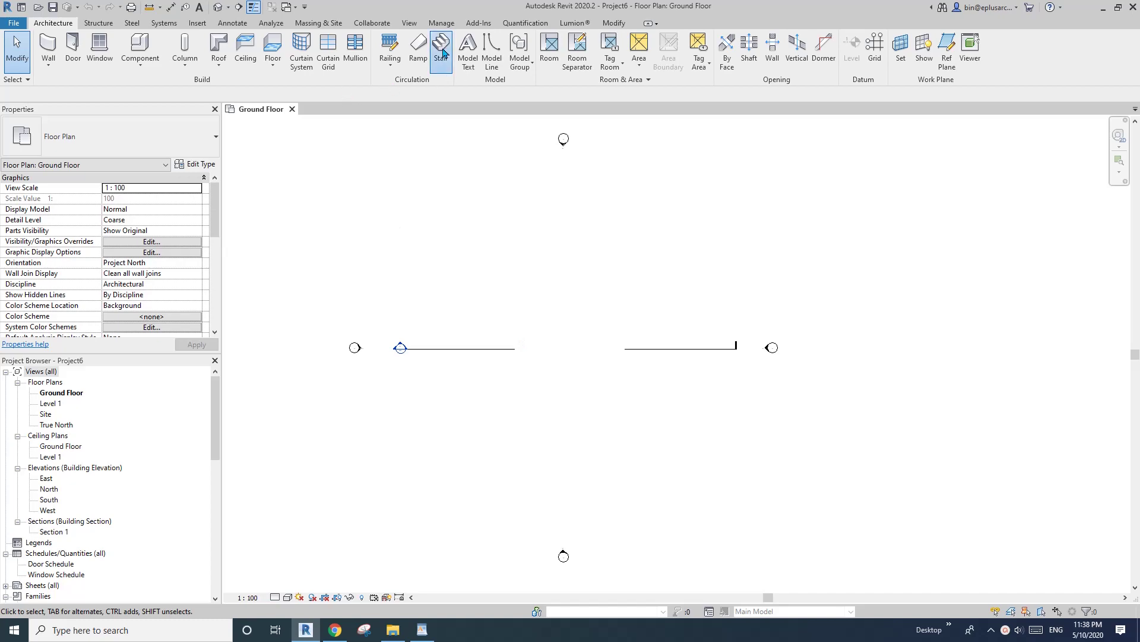
Place a single straight stair run with railings on the Ground Floor plan
{"action": "left_click", "coordinate": [440, 48]}
{"action": "left_click", "coordinate": [542, 317]}
{"action": "left_click", "coordinate": [506, 317]}
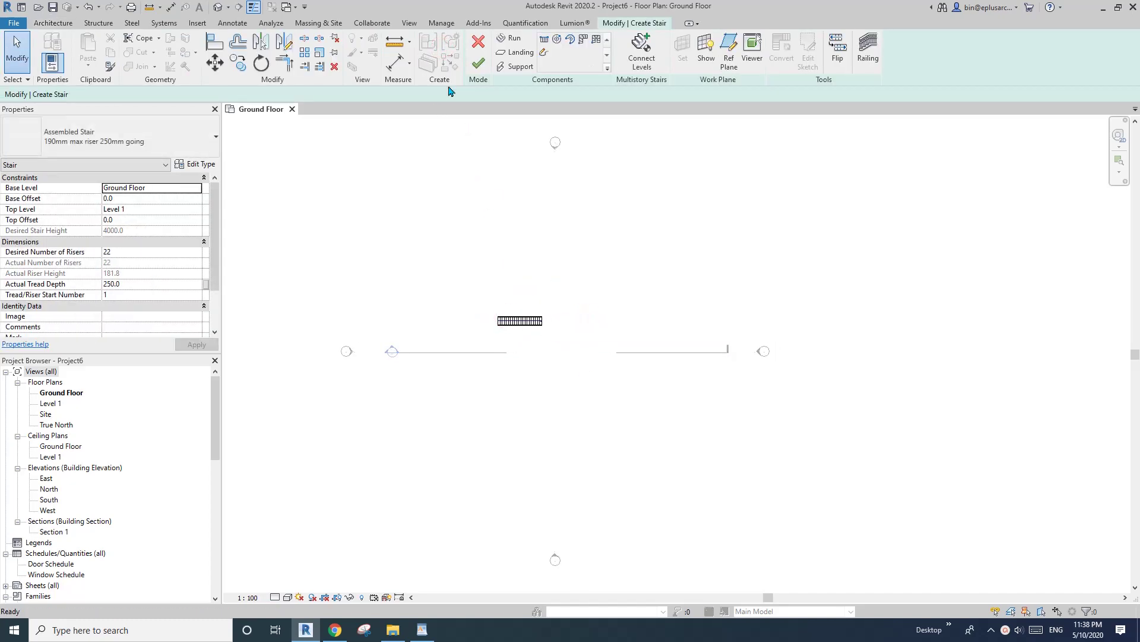
{"action": "left_click", "coordinate": [467, 68]}
Switch to the default {3D} view and select the stair
{"action": "left_click", "coordinate": [218, 7]}
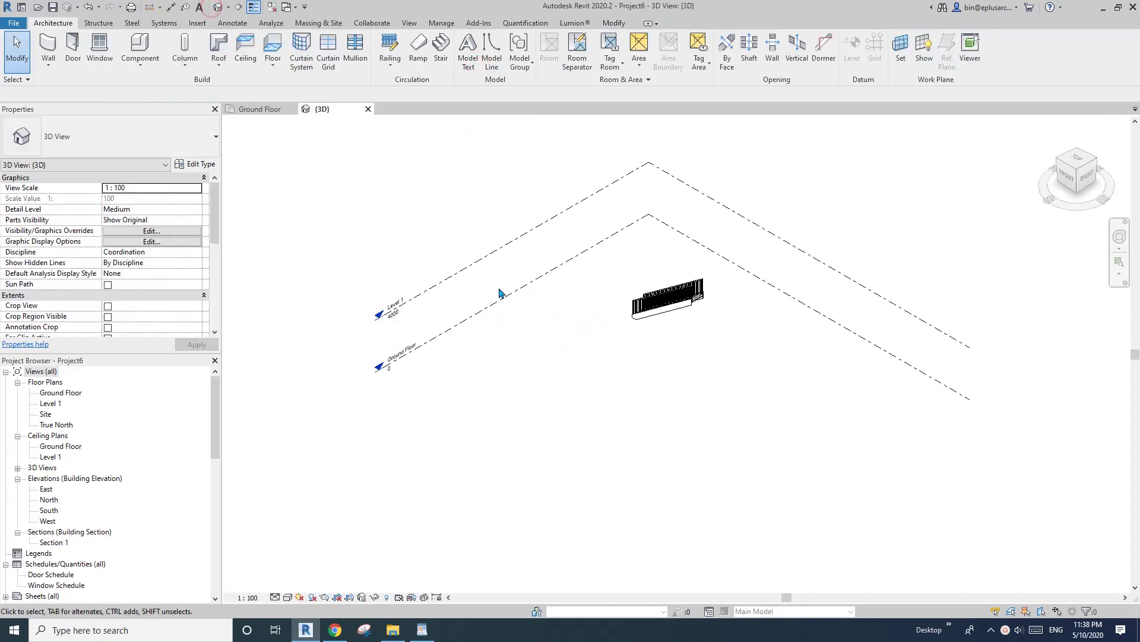
{"action": "scroll", "coordinate": [611, 342], "scroll_direction": "up", "scroll_amount": 5}
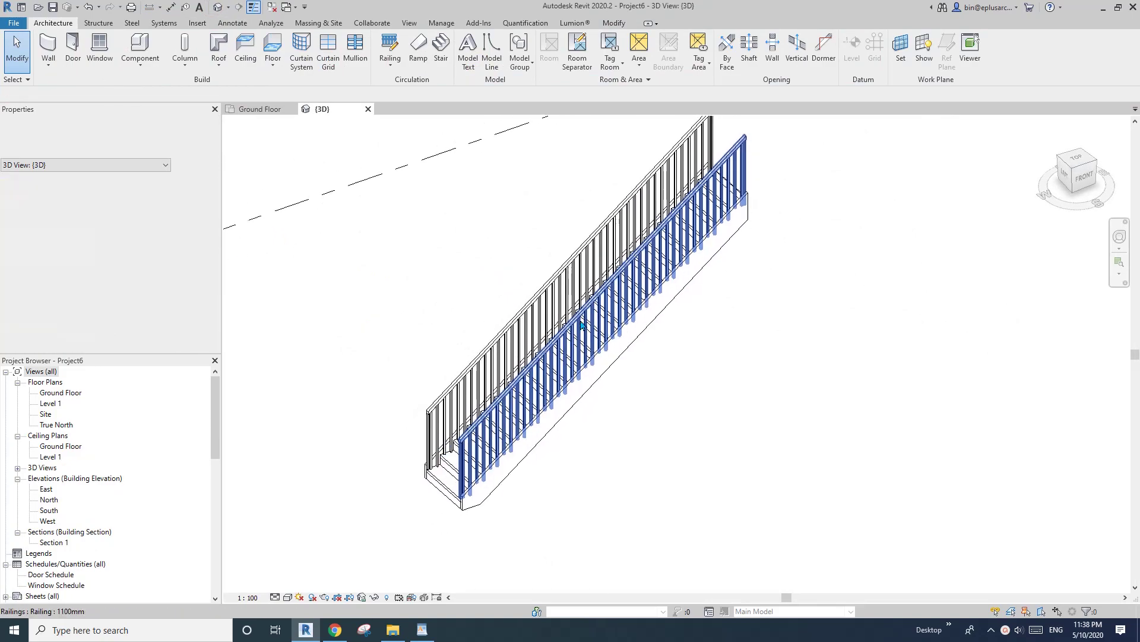
{"action": "left_click", "coordinate": [538, 291]}
{"action": "left_click", "coordinate": [537, 286]}
{"action": "left_click", "coordinate": [538, 291]}
{"action": "middle_click_drag", "start_coordinate": [538, 291], "coordinate": [599, 327], "text": "shift"}
{"action": "key", "text": "Escape"}
{"action": "left_click", "coordinate": [677, 279]}
{"action": "middle_click_drag", "start_coordinate": [677, 280], "coordinate": [699, 259], "text": "shift"}
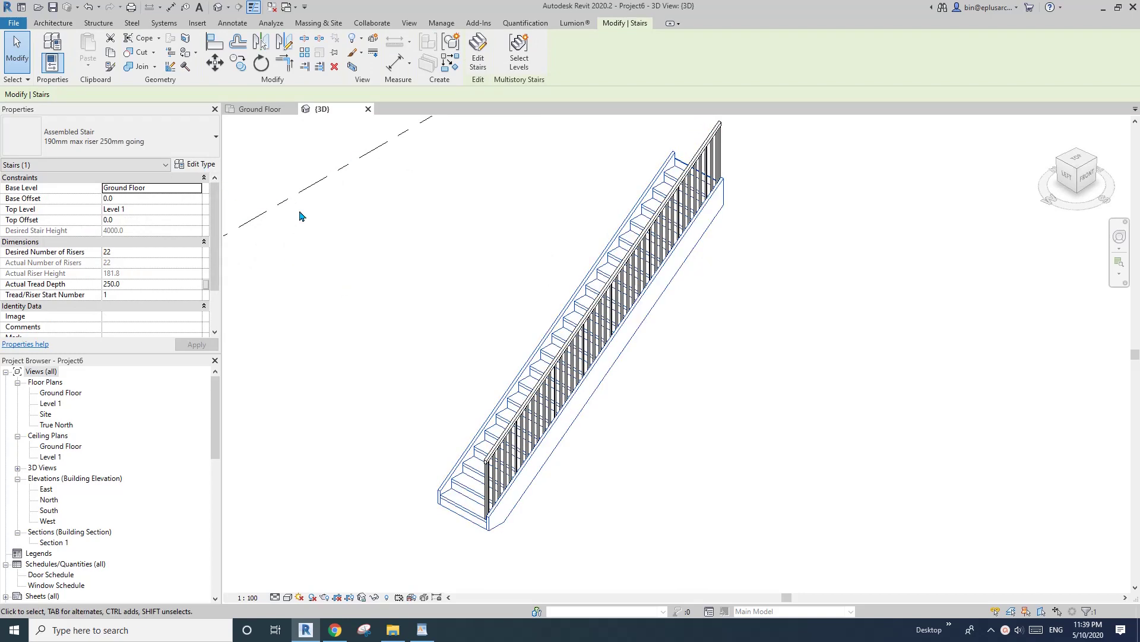
Set both Right Support and Left Support of the stair type to Carriage (Open)
{"action": "left_click", "coordinate": [195, 163]}
{"action": "left_click", "coordinate": [299, 301]}
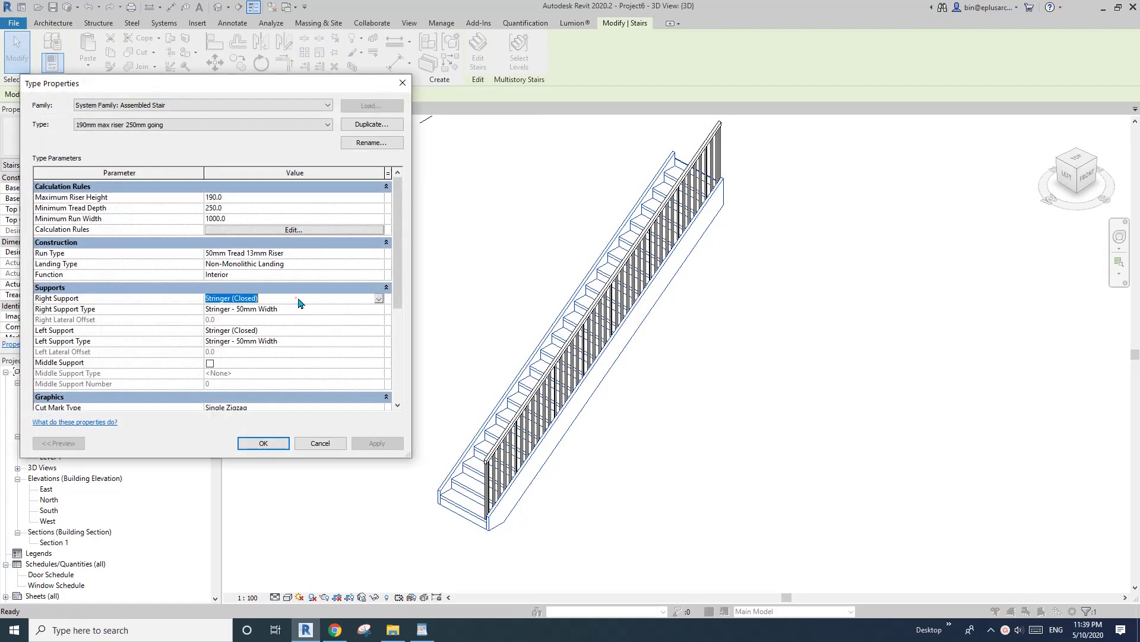
{"action": "left_click", "coordinate": [378, 298]}
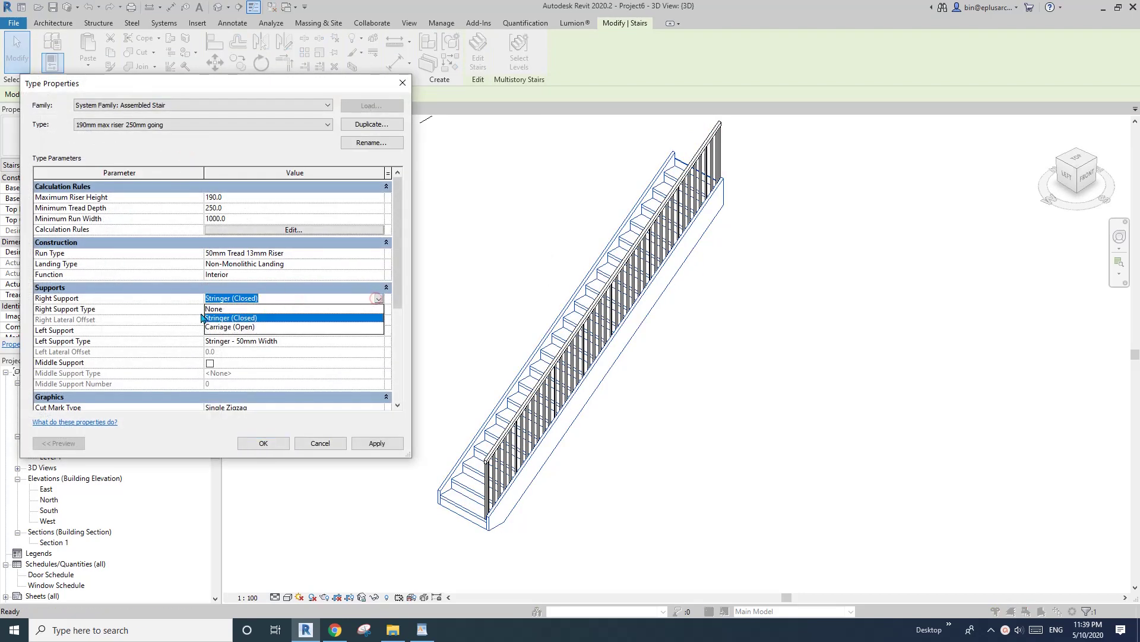
{"action": "left_click", "coordinate": [240, 328]}
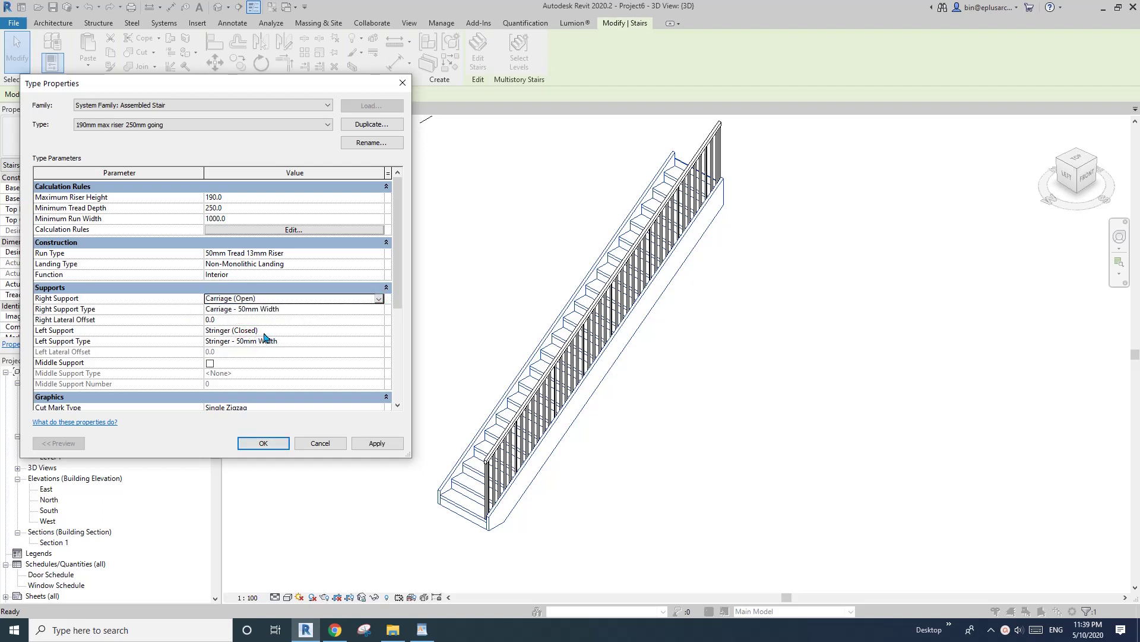
{"action": "left_click", "coordinate": [259, 330]}
{"action": "left_click", "coordinate": [378, 330]}
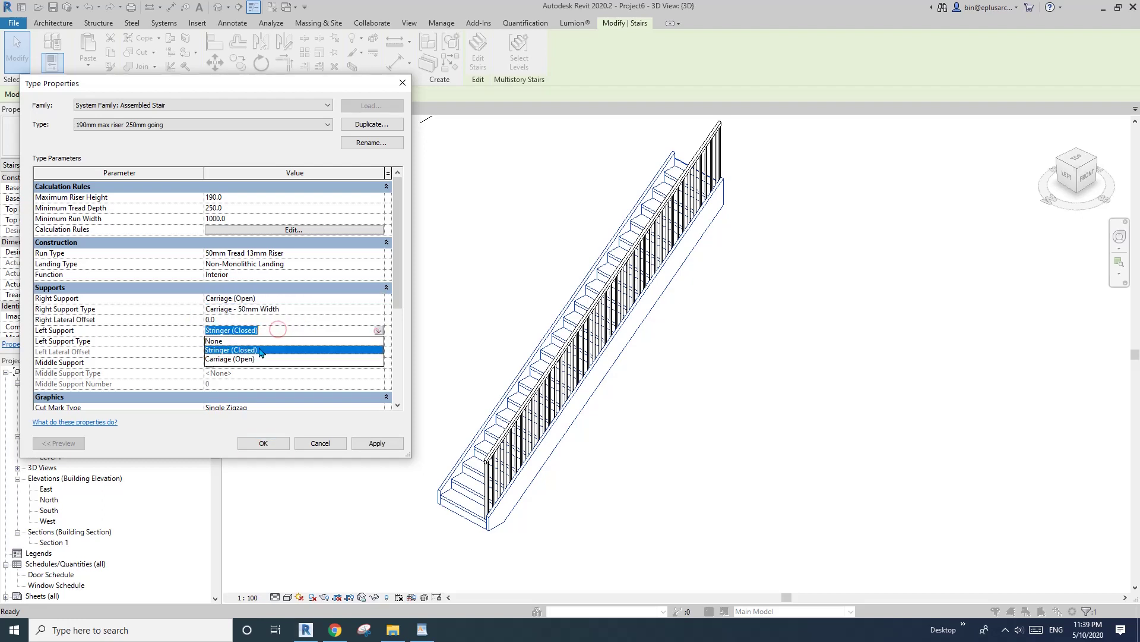
{"action": "left_click", "coordinate": [238, 359]}
{"action": "left_click", "coordinate": [368, 445]}
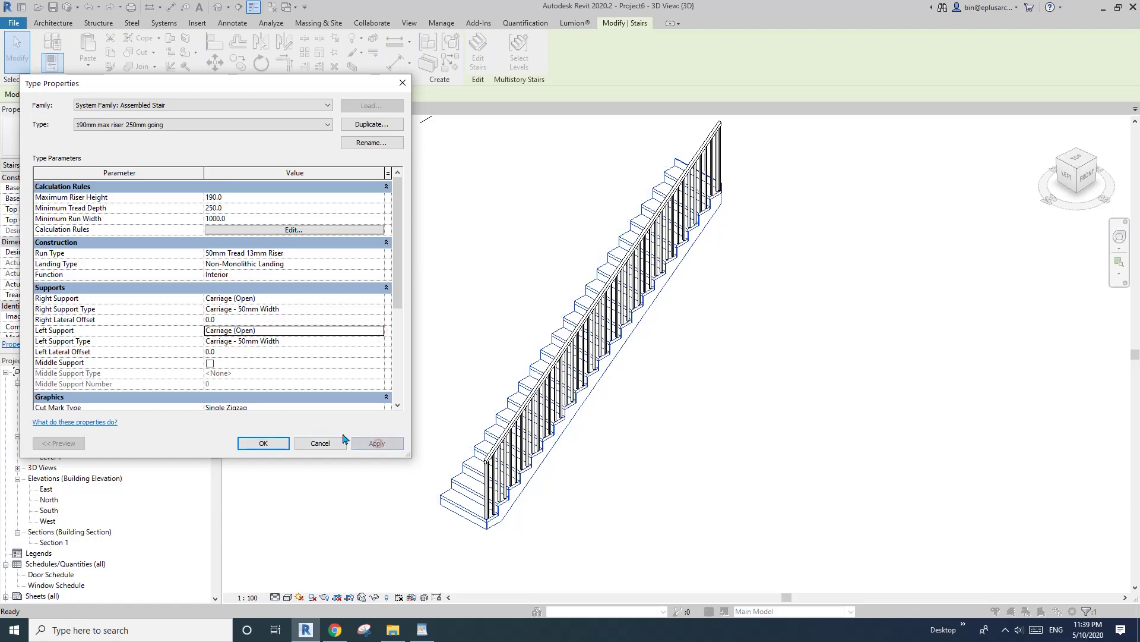
{"action": "left_click", "coordinate": [263, 443]}
{"action": "left_click", "coordinate": [630, 384]}
{"action": "middle_click_drag", "start_coordinate": [630, 385], "coordinate": [678, 291], "text": "shift"}
In the railing type's baluster placement, set the Start Post family to None
{"action": "left_click", "coordinate": [660, 302]}
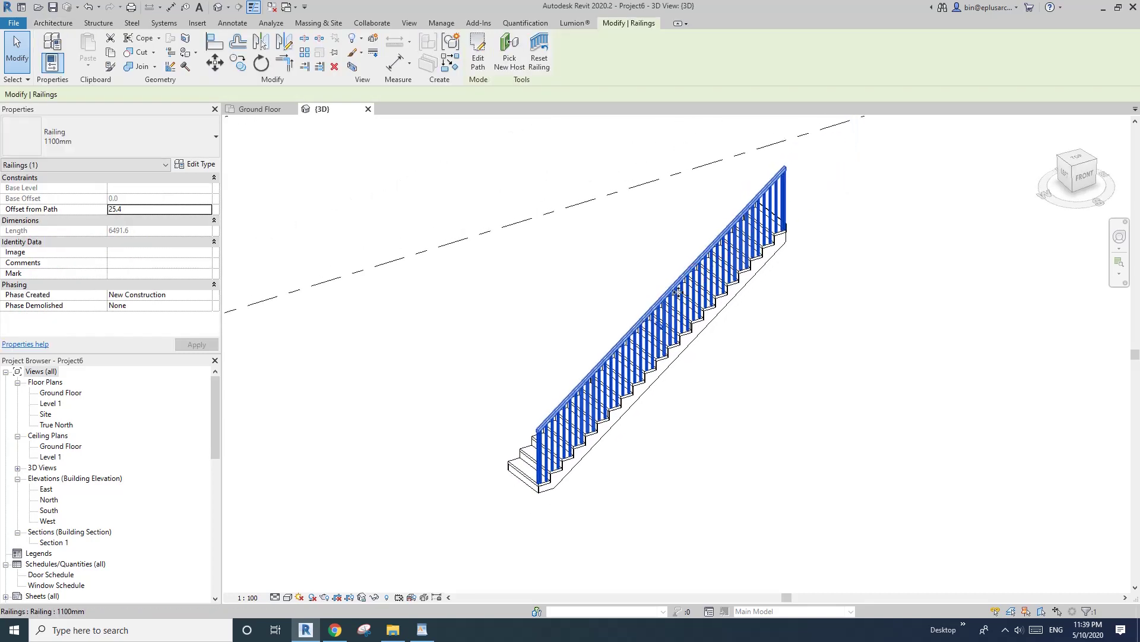
{"action": "left_click", "coordinate": [194, 164]}
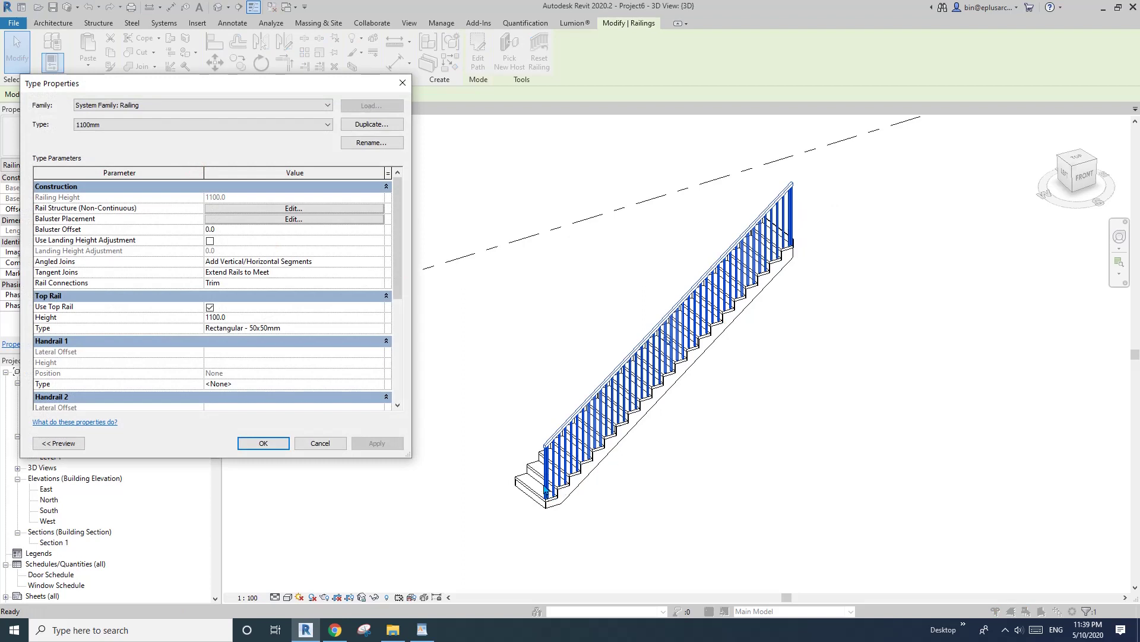
{"action": "left_click", "coordinate": [294, 218]}
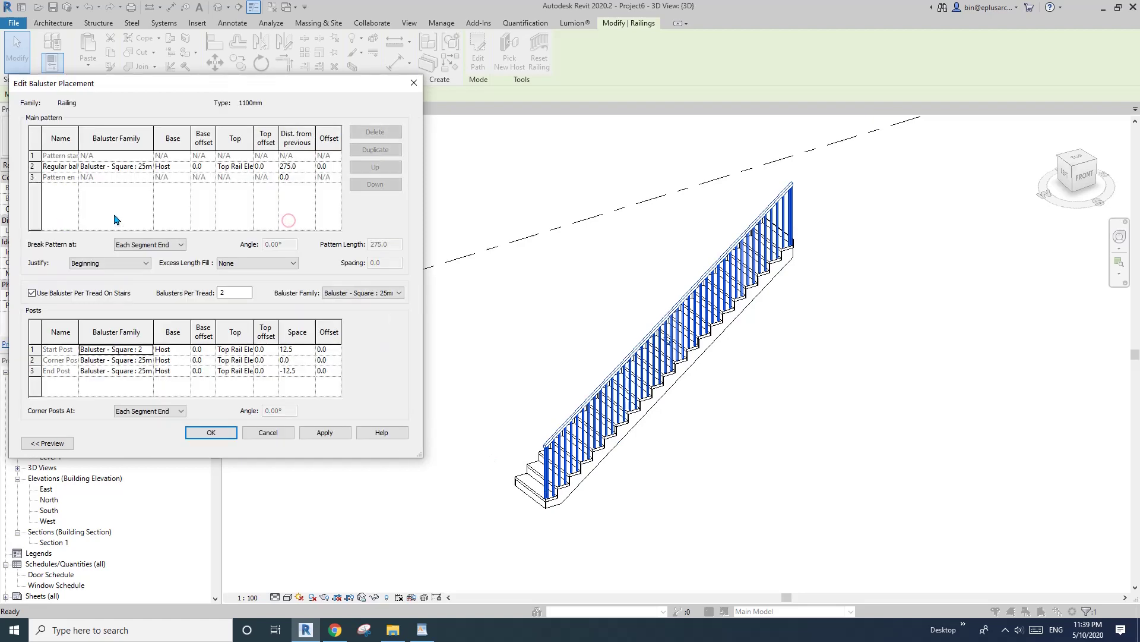
{"action": "left_click", "coordinate": [403, 87]}
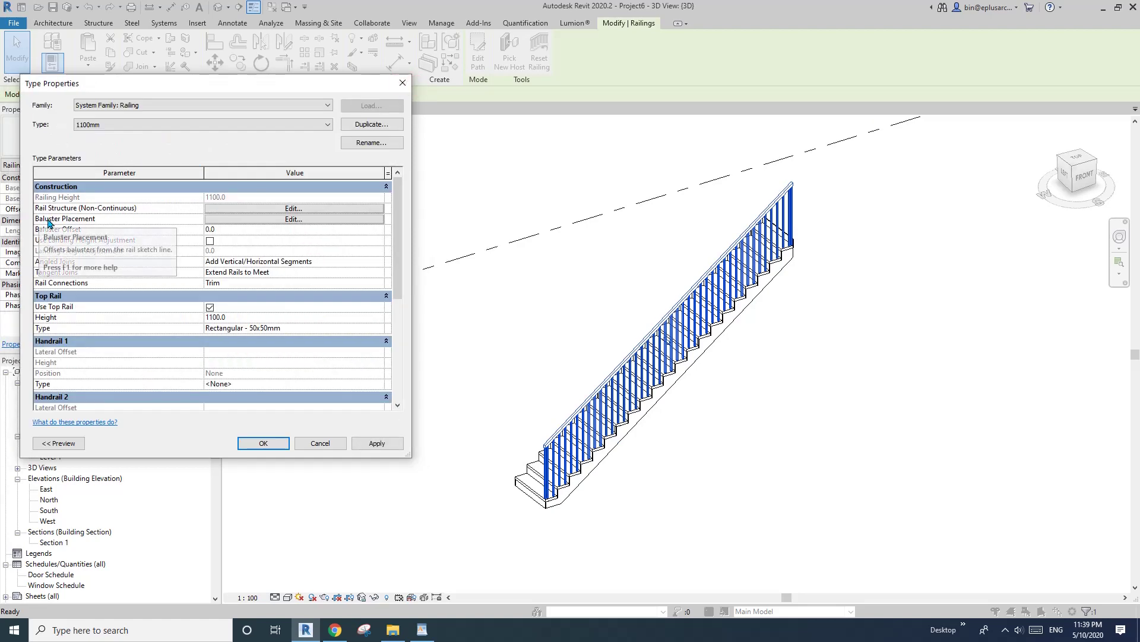
{"action": "left_click", "coordinate": [285, 219]}
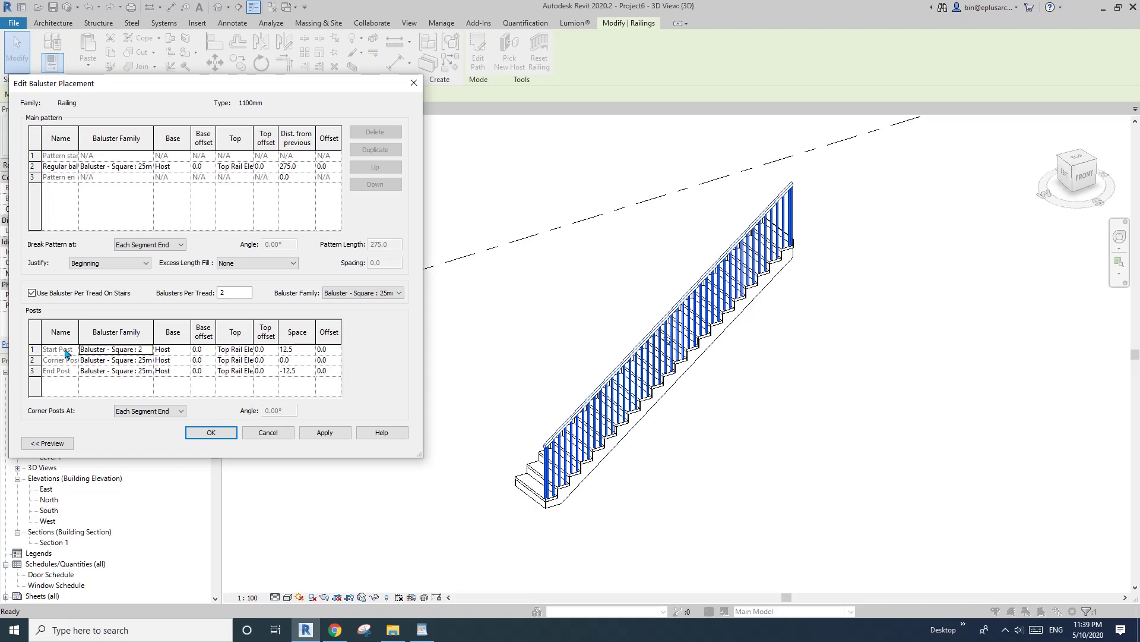
{"action": "left_click", "coordinate": [137, 351]}
{"action": "left_click", "coordinate": [147, 350]}
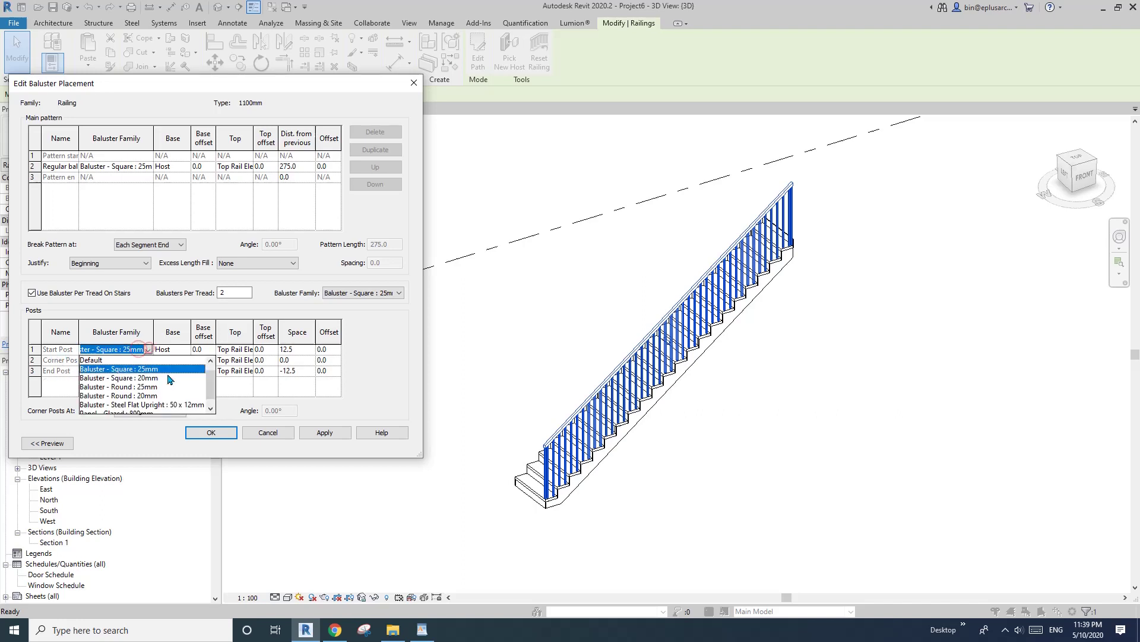
{"action": "left_click", "coordinate": [176, 360]}
Set the Corner Post and End Post families to None and apply to the 1100mm railing
{"action": "left_click", "coordinate": [137, 360]}
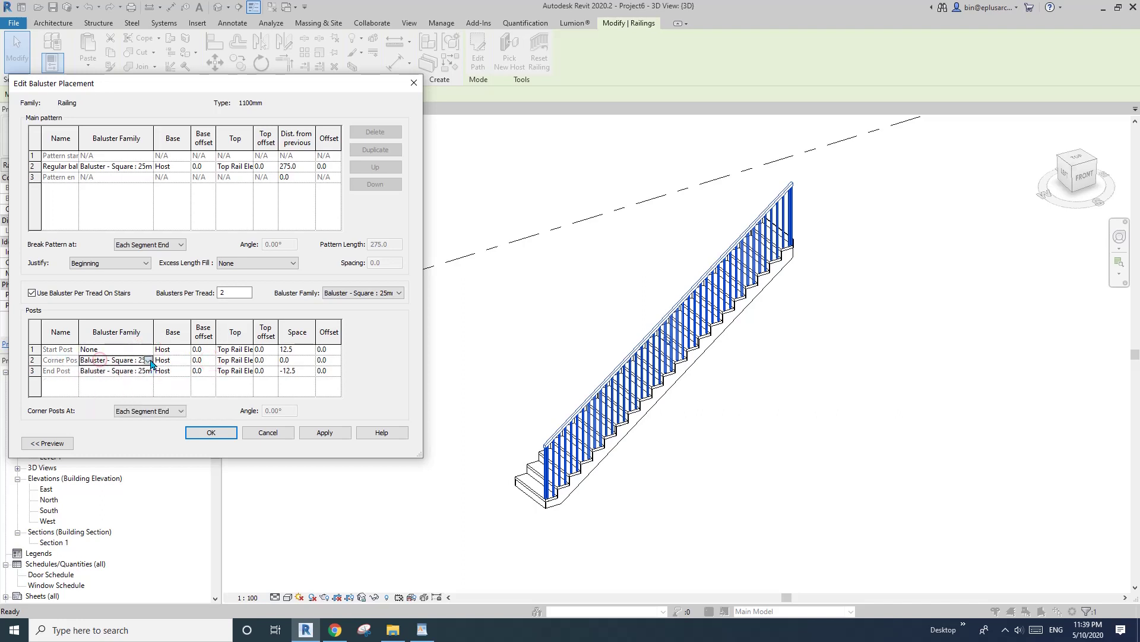
{"action": "left_click", "coordinate": [147, 360]}
{"action": "left_click", "coordinate": [89, 370]}
{"action": "left_click", "coordinate": [112, 371]}
{"action": "left_click", "coordinate": [148, 371]}
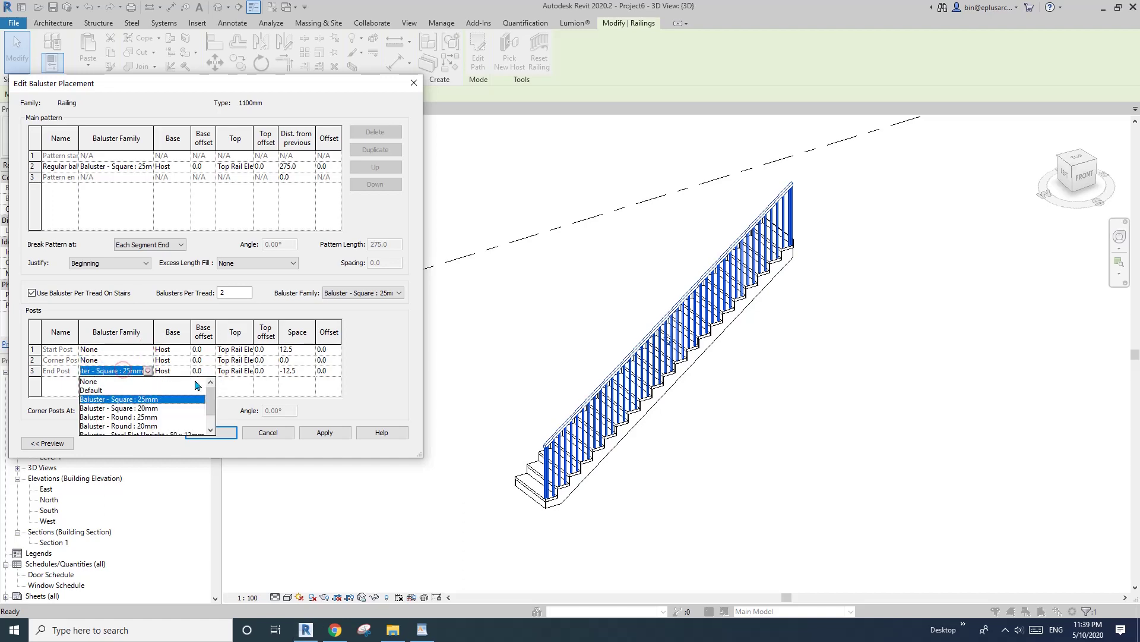
{"action": "left_click", "coordinate": [91, 382]}
{"action": "left_click", "coordinate": [218, 435]}
{"action": "left_click", "coordinate": [379, 442]}
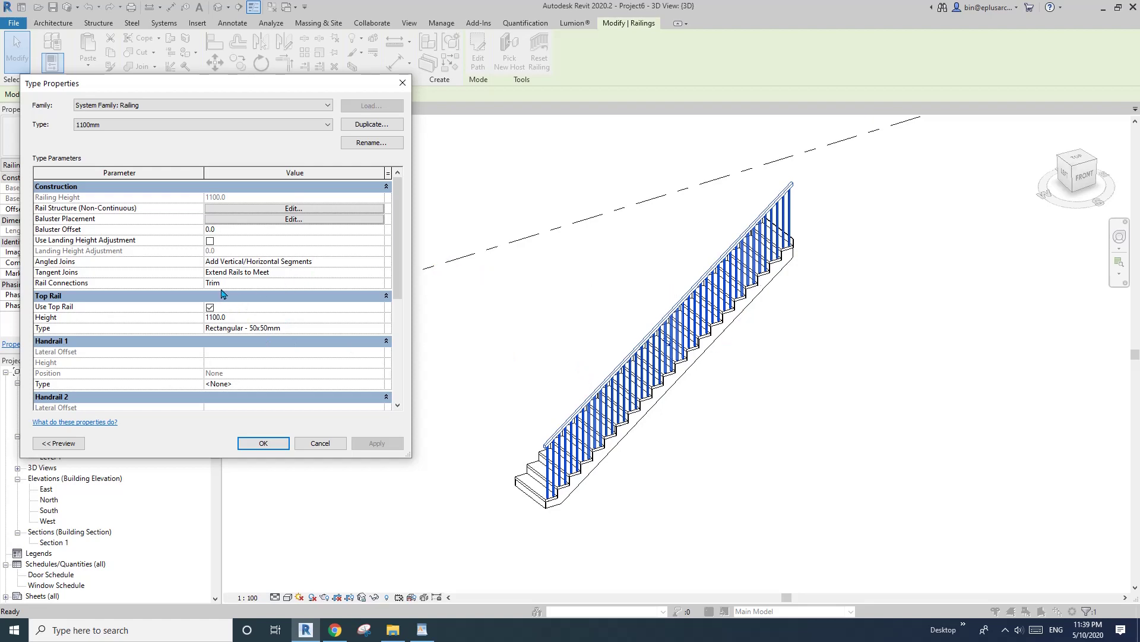
Set the 1100mm railing to 3 balusters per tread, keeping the square baluster family
{"action": "left_click", "coordinate": [239, 219]}
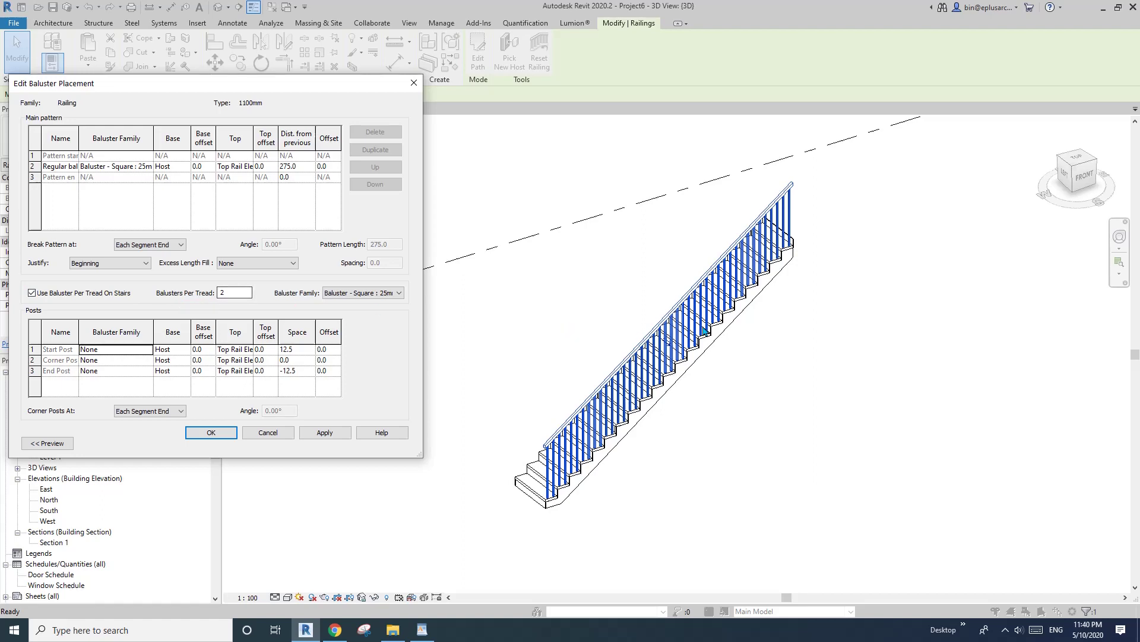
{"action": "double_click", "coordinate": [226, 291]}
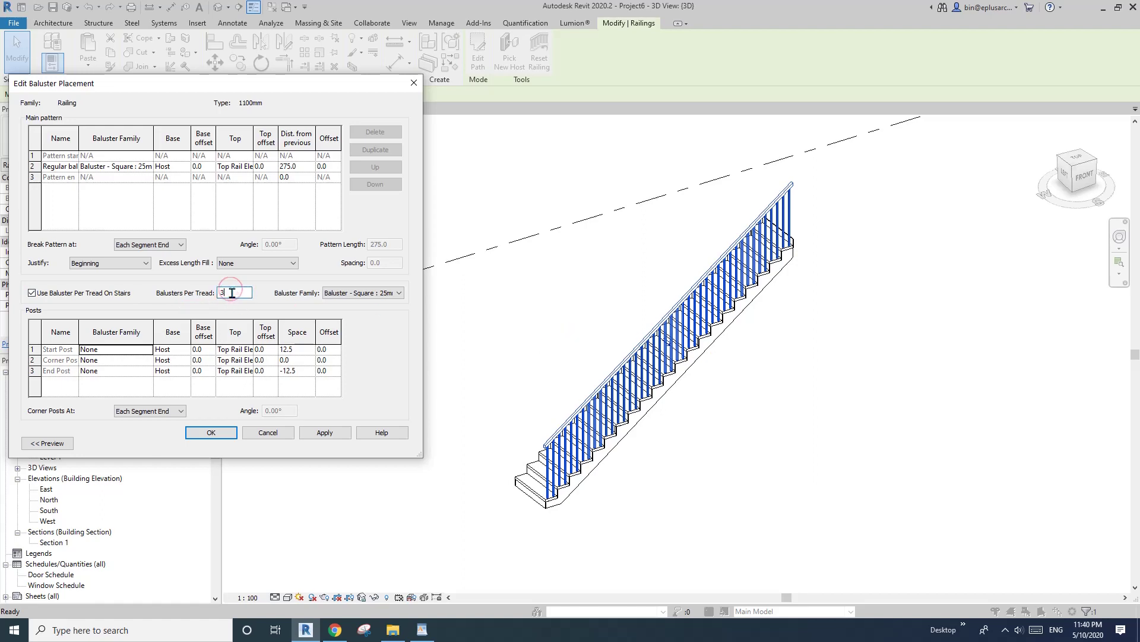
{"action": "left_click", "coordinate": [212, 432]}
{"action": "left_click", "coordinate": [378, 444]}
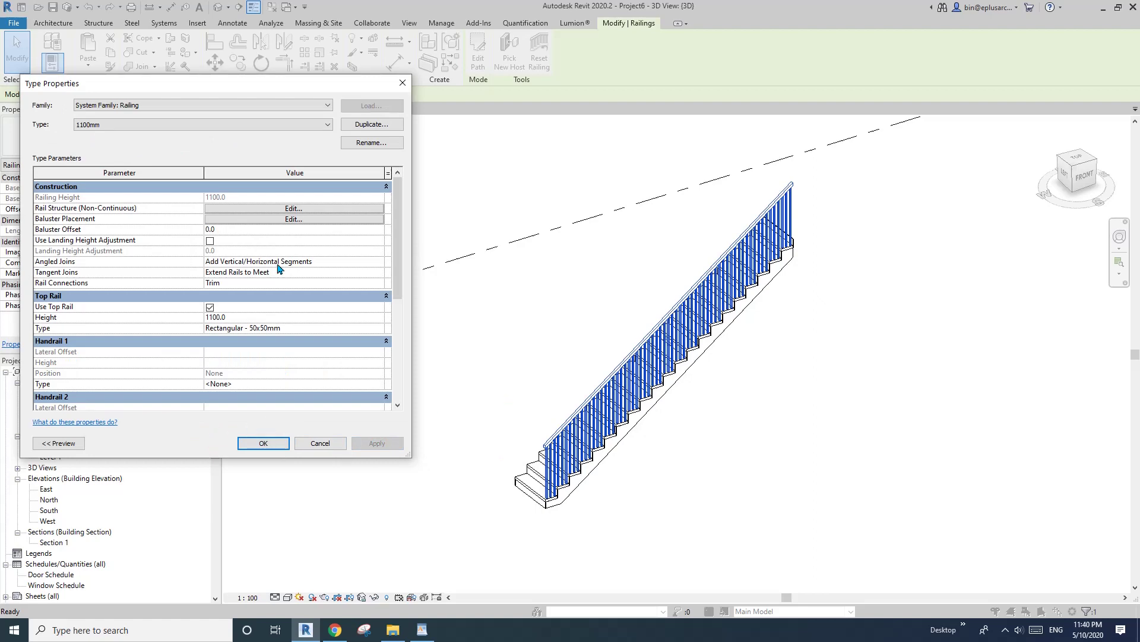
{"action": "left_click", "coordinate": [285, 219]}
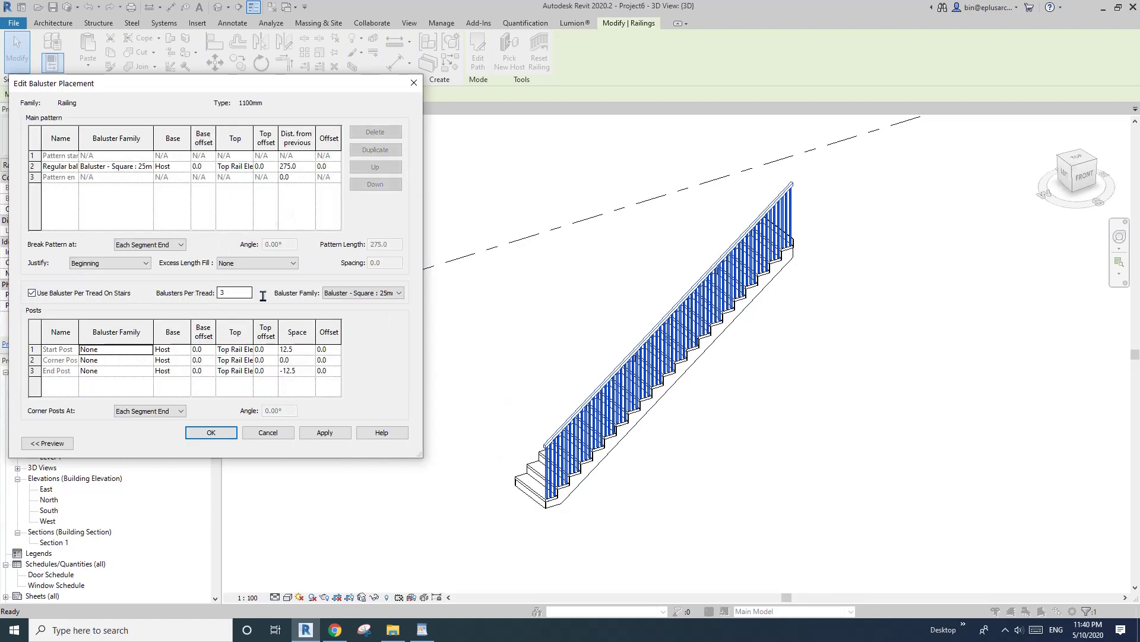
{"action": "left_click", "coordinate": [325, 295]}
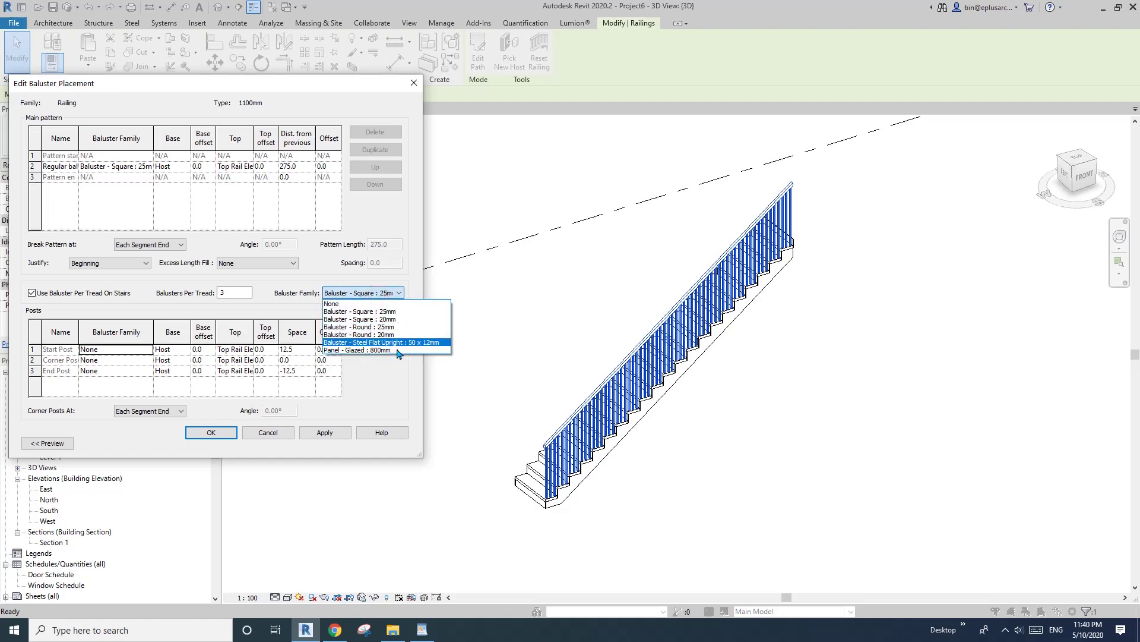
{"action": "left_click", "coordinate": [396, 230]}
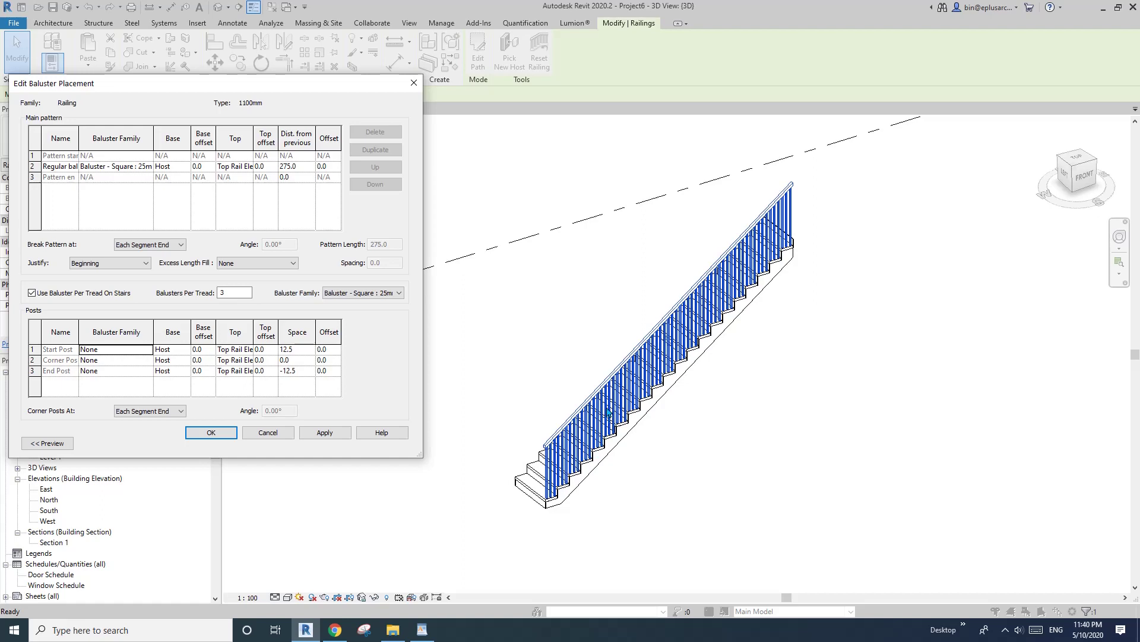
{"action": "left_click", "coordinate": [211, 434]}
Confirm the railing Type Properties and clear the railing selection
{"action": "left_click", "coordinate": [254, 447]}
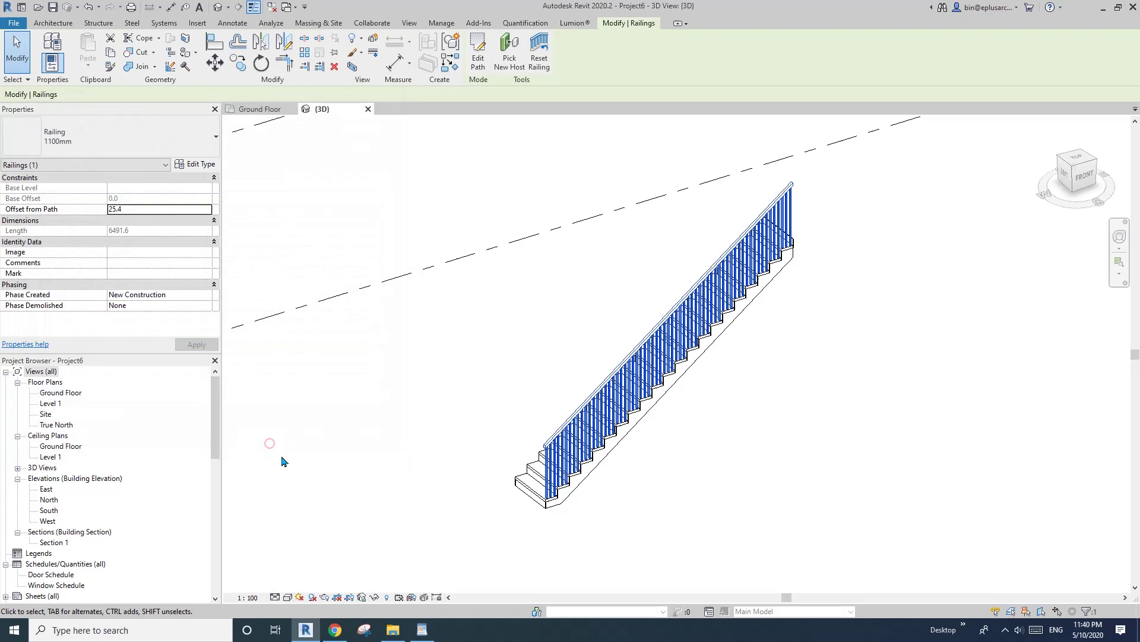
{"action": "scroll", "coordinate": [33, 531], "scroll_direction": "down", "scroll_amount": 2}
{"action": "scroll", "coordinate": [34, 552], "scroll_direction": "down", "scroll_amount": 2}
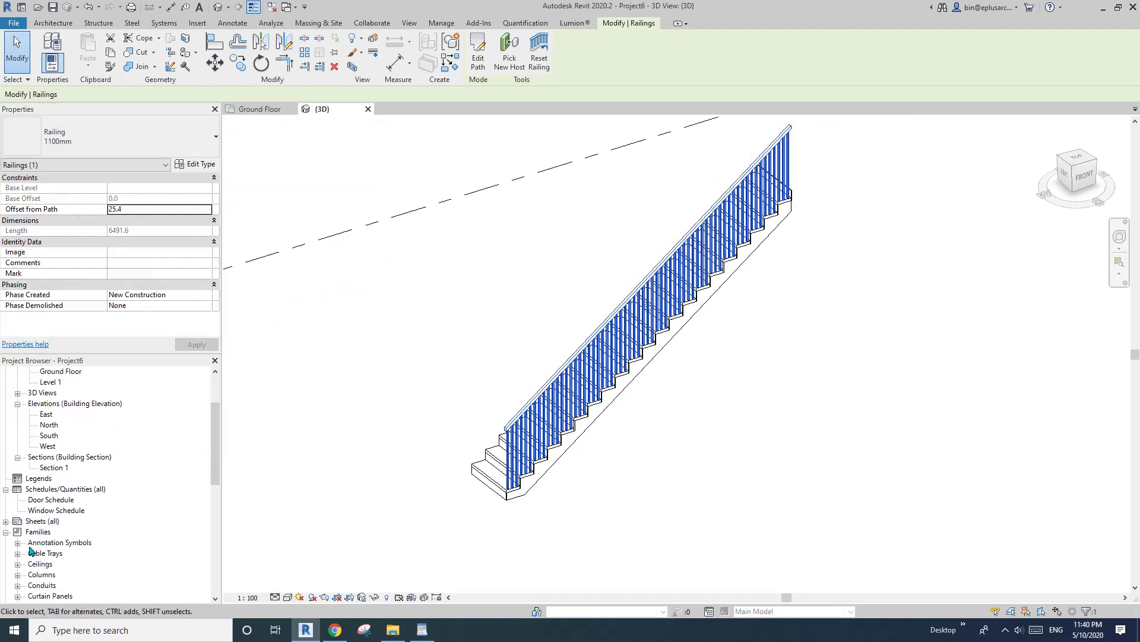
{"action": "key", "text": "Escape"}
{"action": "scroll", "coordinate": [44, 538], "scroll_direction": "down", "scroll_amount": 5}
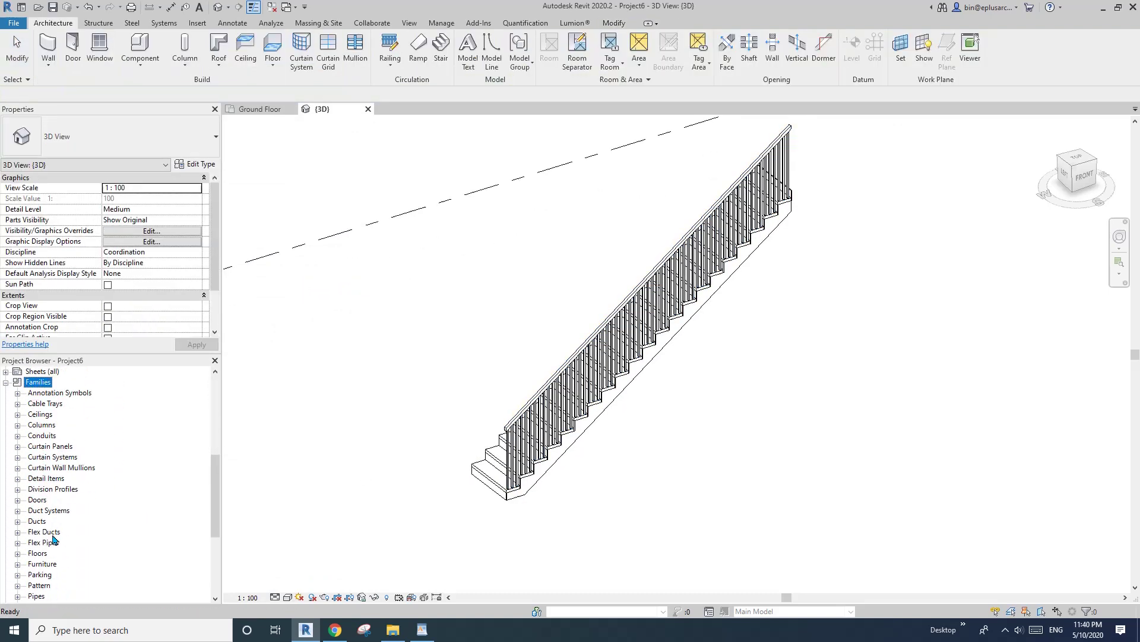
{"action": "scroll", "coordinate": [55, 558], "scroll_direction": "down", "scroll_amount": 2}
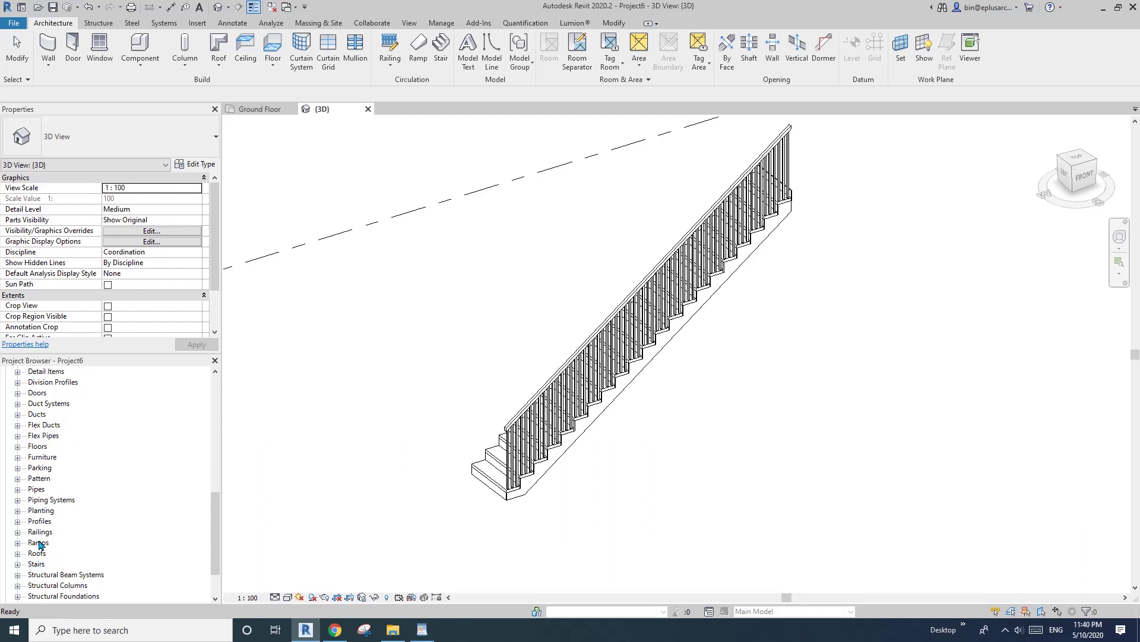
Duplicate the Baluster - Round 20mm type as a new type named 10mm
{"action": "left_click", "coordinate": [40, 531]}
{"action": "left_click", "coordinate": [18, 531]}
{"action": "scroll", "coordinate": [57, 502], "scroll_direction": "down", "scroll_amount": 2}
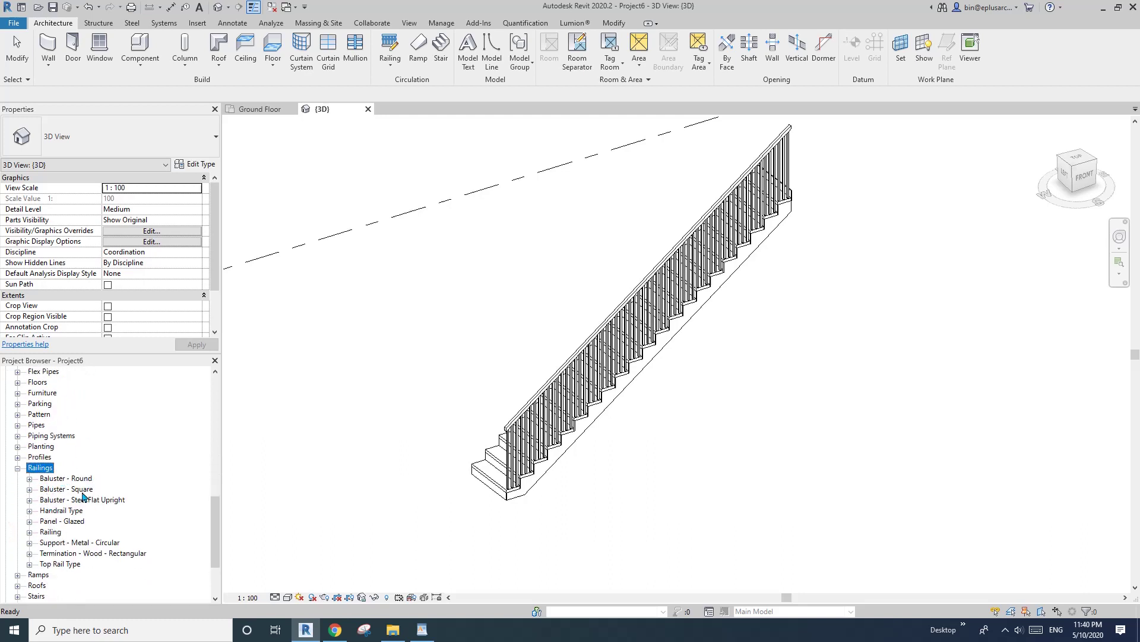
{"action": "scroll", "coordinate": [574, 451], "scroll_direction": "up", "scroll_amount": 2}
{"action": "left_click", "coordinate": [553, 461]}
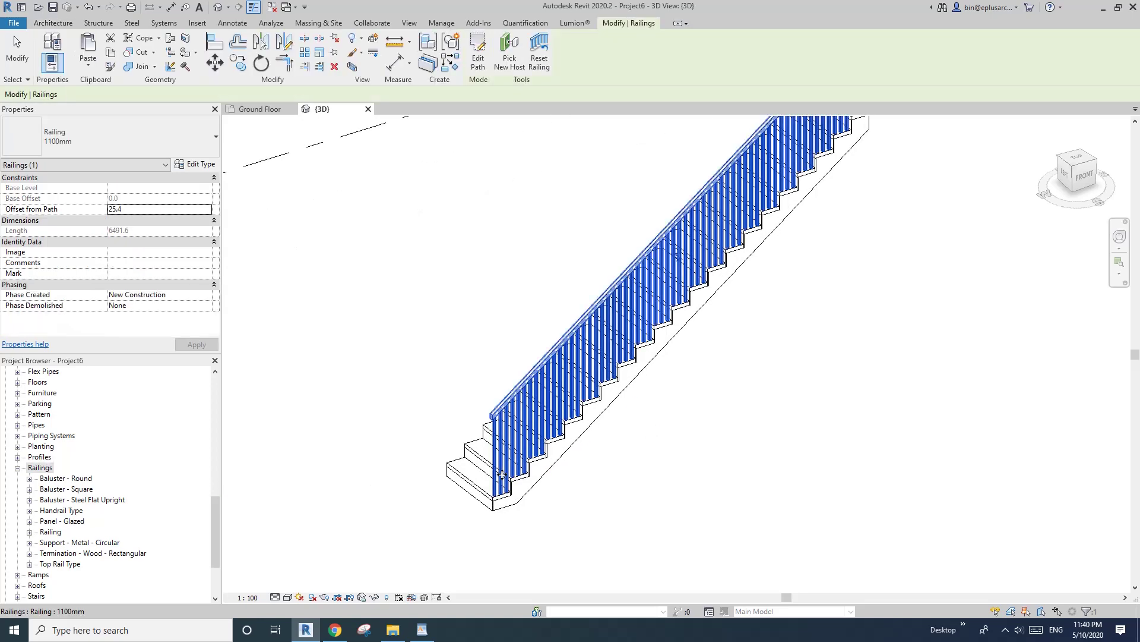
{"action": "left_click", "coordinate": [44, 479]}
{"action": "left_click", "coordinate": [29, 479]}
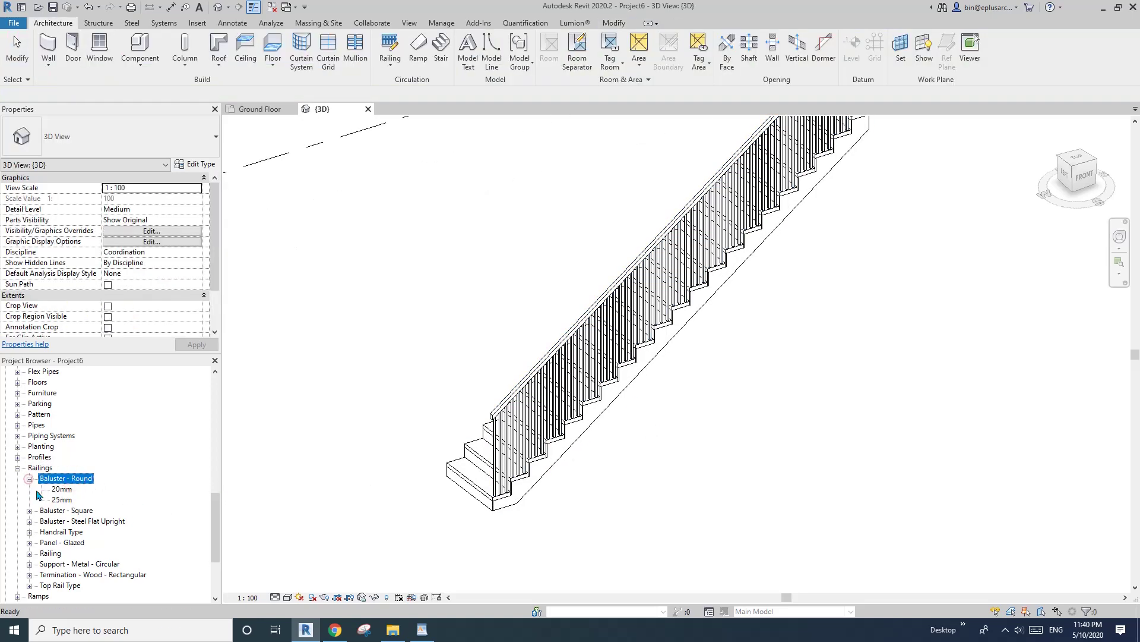
{"action": "right_click", "coordinate": [57, 489]}
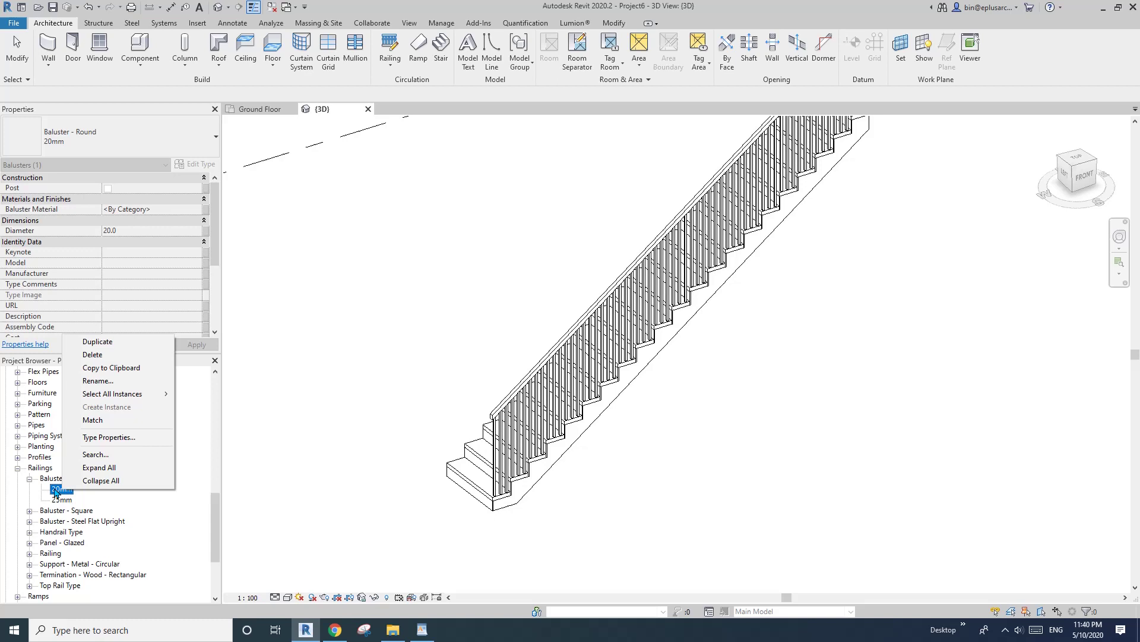
{"action": "left_click", "coordinate": [97, 342]}
{"action": "type", "text": "1"}
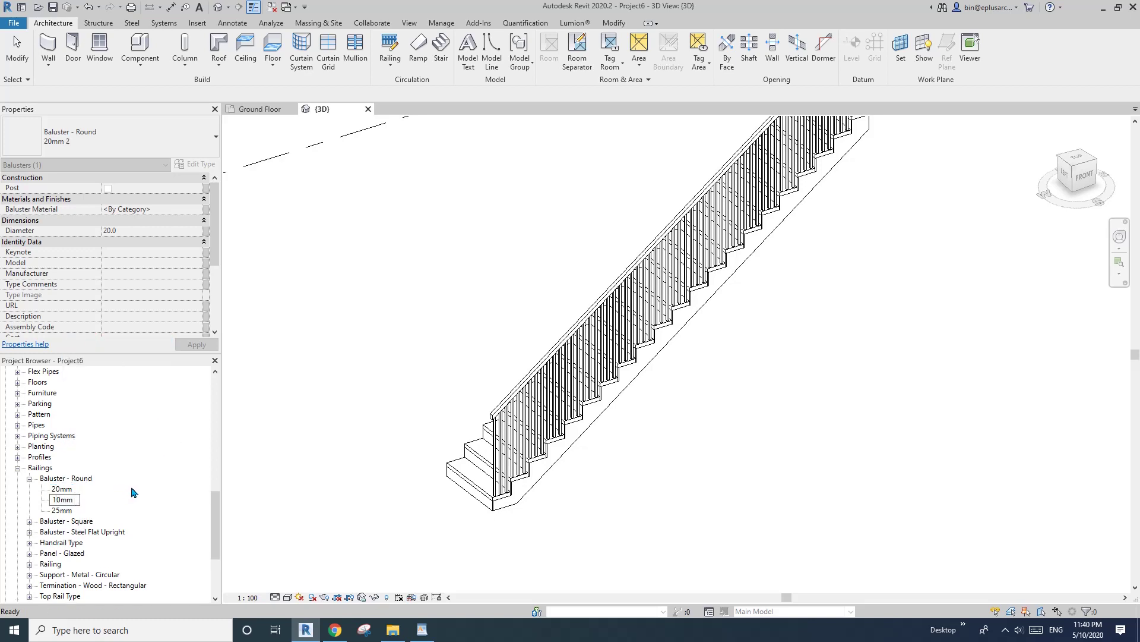
{"action": "type", "text": "0mm"}
{"action": "key", "text": "Return"}
Set the 10mm round baluster type's diameter to 10.0
{"action": "double_click", "coordinate": [64, 490]}
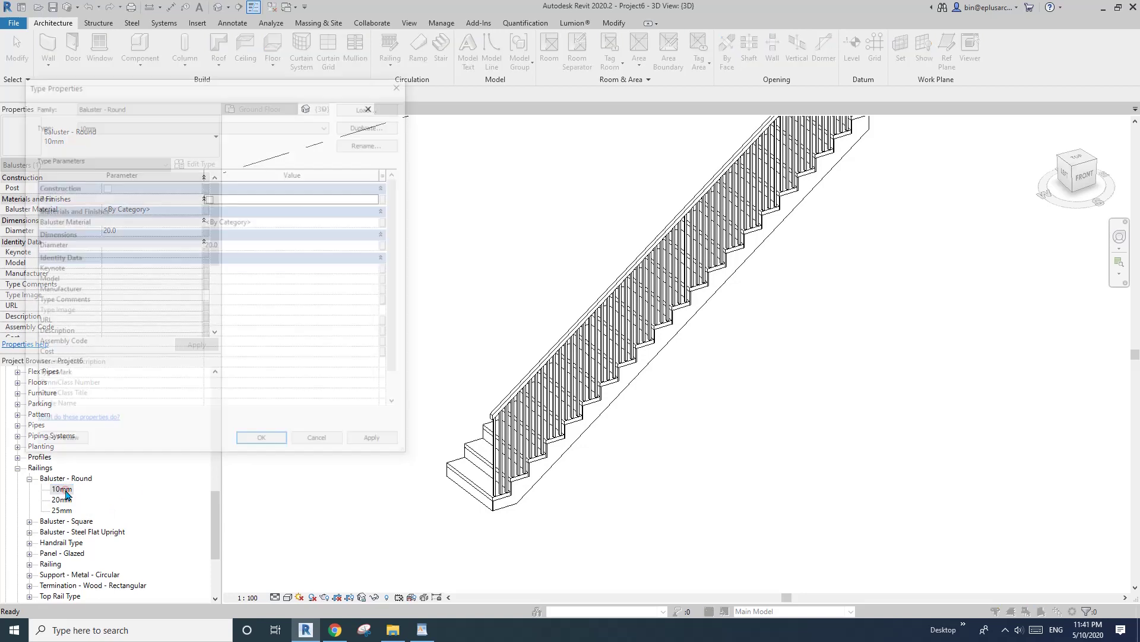
{"action": "left_click", "coordinate": [239, 244]}
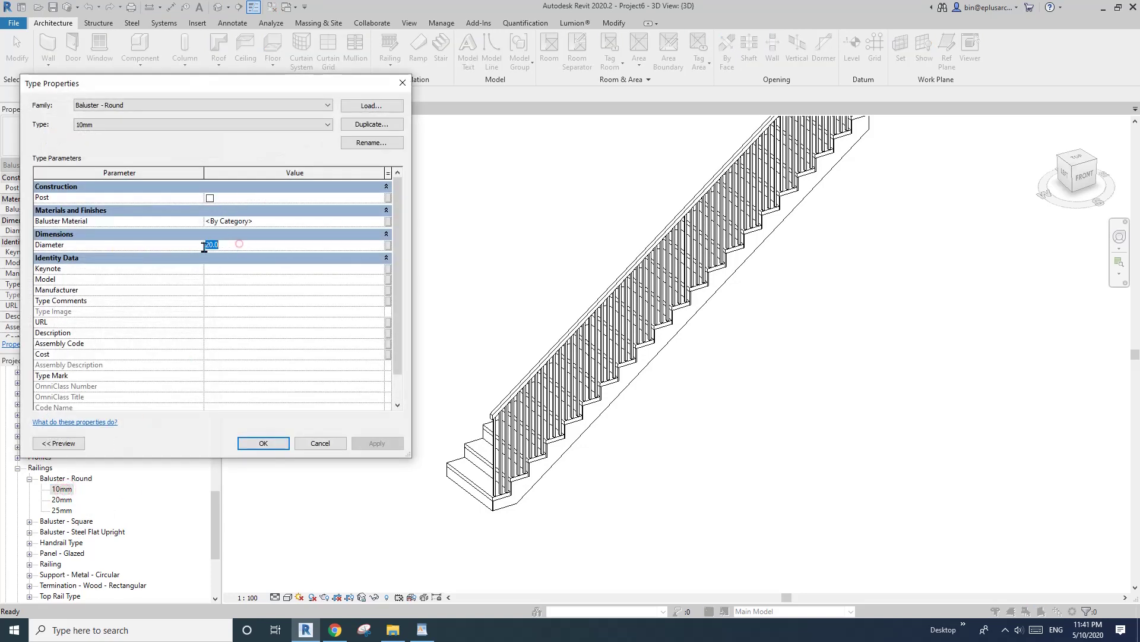
{"action": "key", "text": "BackSpace"}
{"action": "type", "text": "10"}
{"action": "left_click", "coordinate": [260, 288]}
{"action": "left_click", "coordinate": [263, 443]}
{"action": "middle_click_drag", "start_coordinate": [543, 395], "coordinate": [466, 417]}
Switch the 1100mm railing's per-tread baluster to Baluster - Round : 10mm and apply it
{"action": "left_click", "coordinate": [498, 348]}
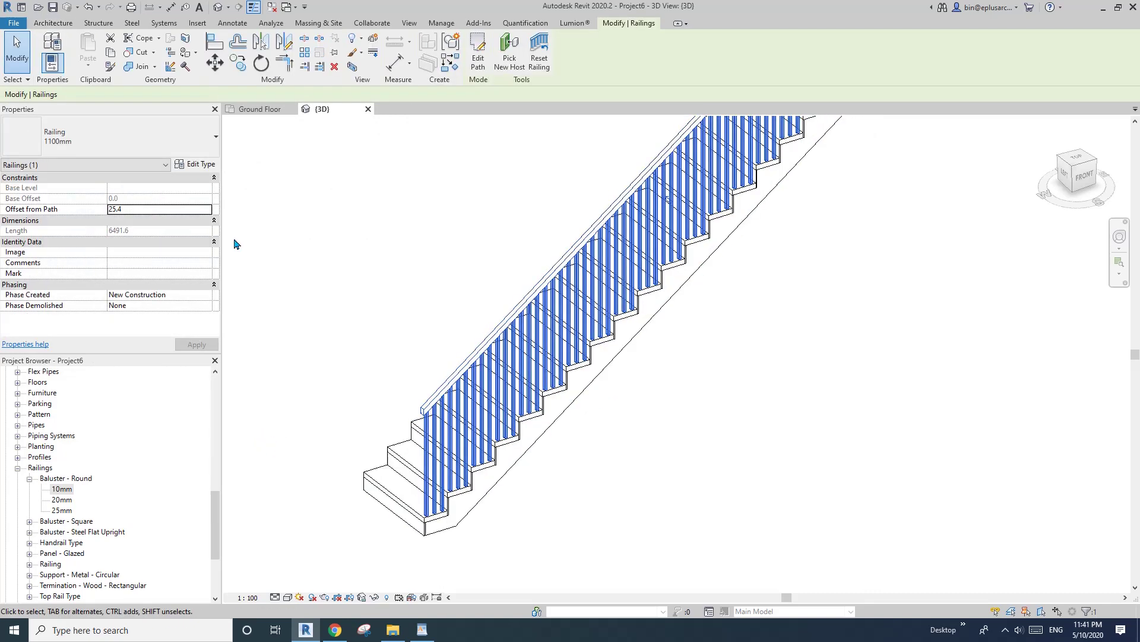
{"action": "left_click", "coordinate": [200, 165]}
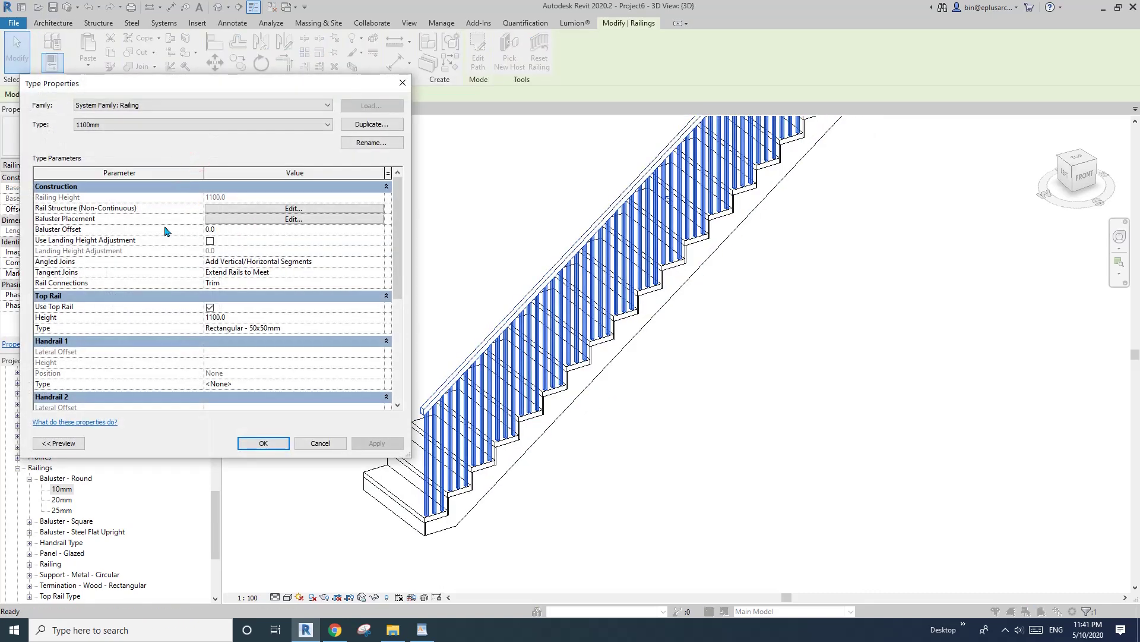
{"action": "left_click", "coordinate": [275, 220]}
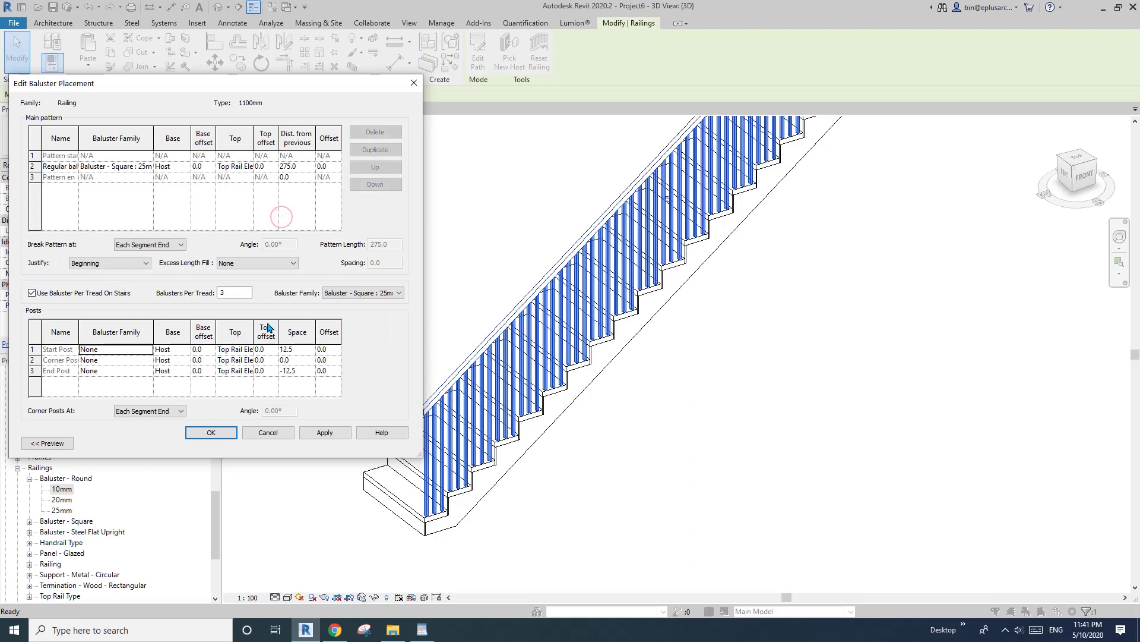
{"action": "left_click", "coordinate": [398, 293]}
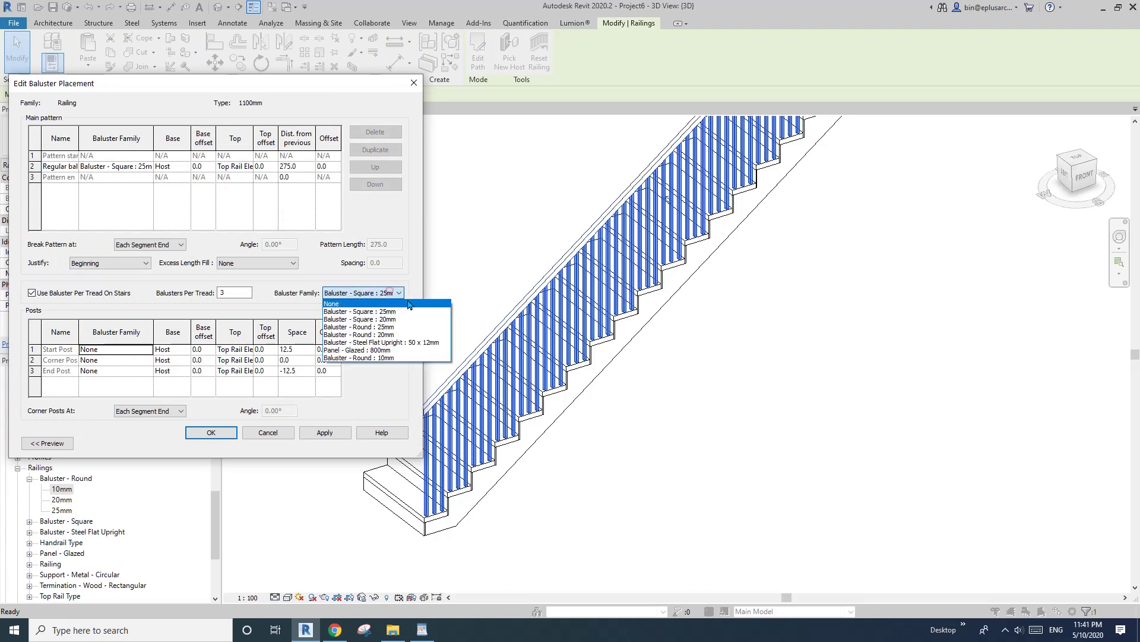
{"action": "left_click", "coordinate": [398, 358]}
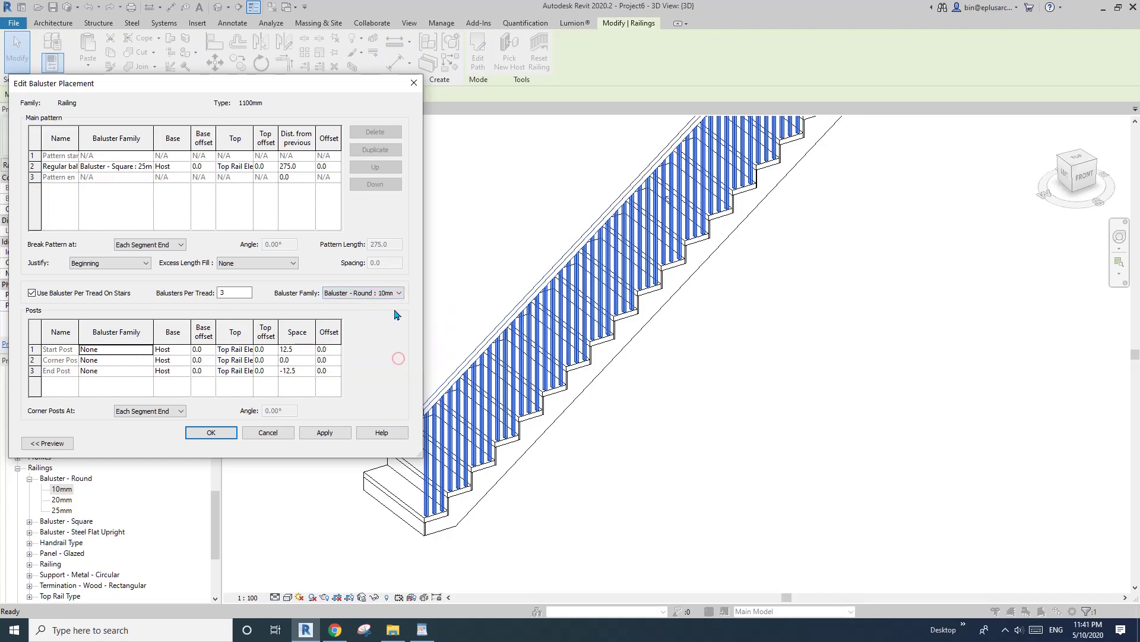
{"action": "left_click", "coordinate": [211, 432]}
{"action": "left_click", "coordinate": [378, 443]}
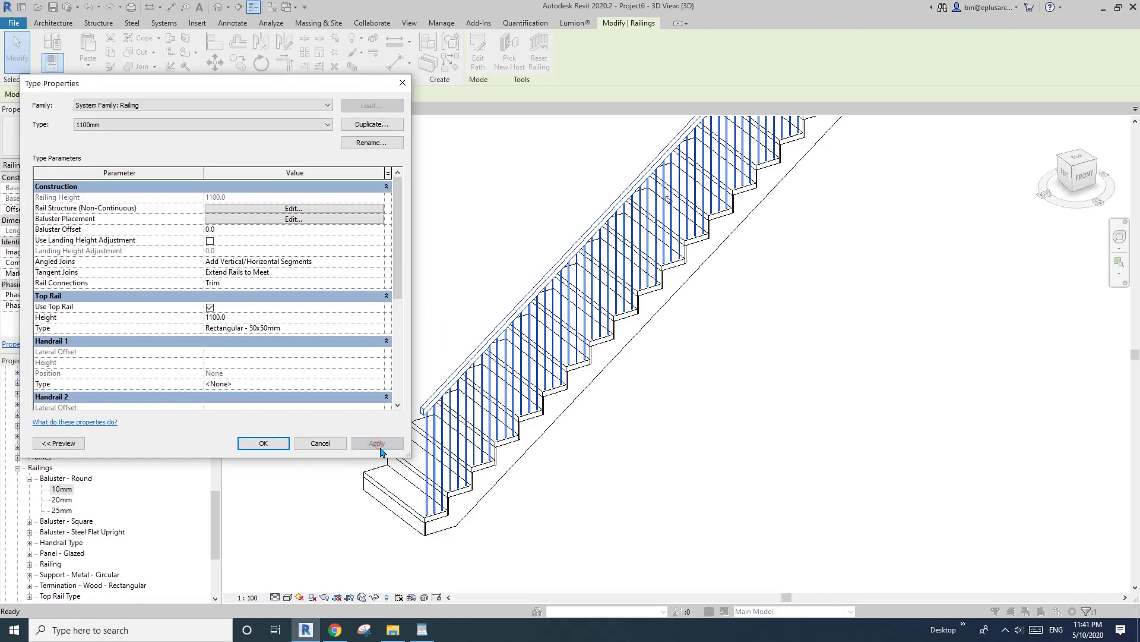
{"action": "left_click", "coordinate": [263, 444]}
{"action": "middle_click_drag", "start_coordinate": [263, 443], "coordinate": [486, 364], "text": "shift"}
{"action": "key", "text": "Escape"}
{"action": "scroll", "coordinate": [461, 454], "scroll_direction": "down", "scroll_amount": 2}
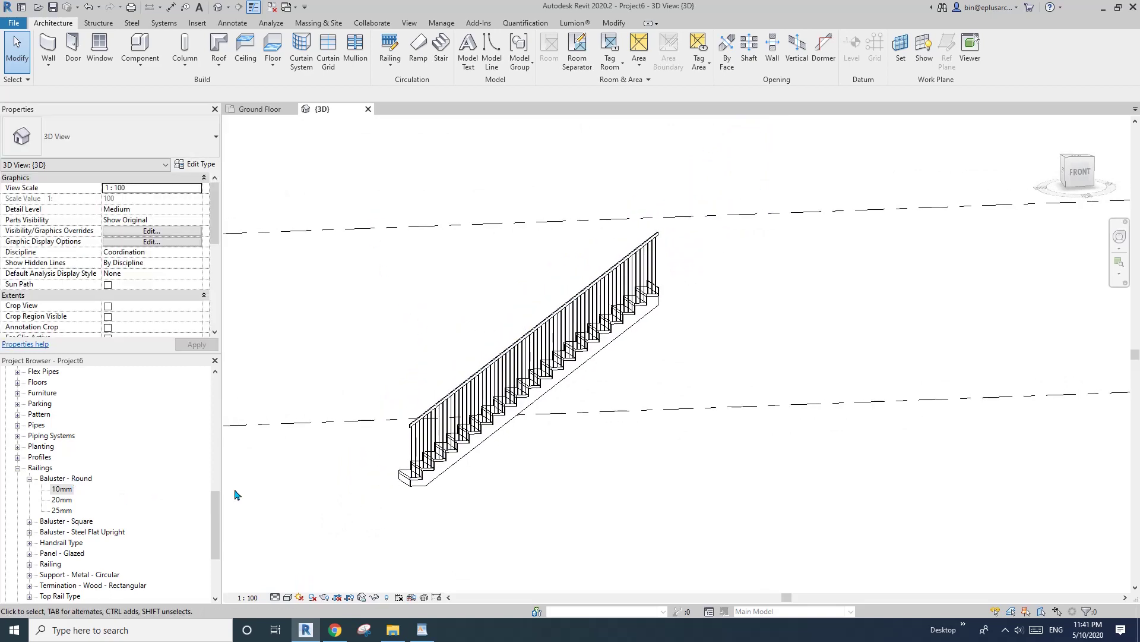
Start a new floor sketched on the Level 1 work plane
{"action": "left_click", "coordinate": [216, 461]}
{"action": "left_click", "coordinate": [355, 358]}
{"action": "scroll", "coordinate": [374, 505], "scroll_direction": "down", "scroll_amount": 3}
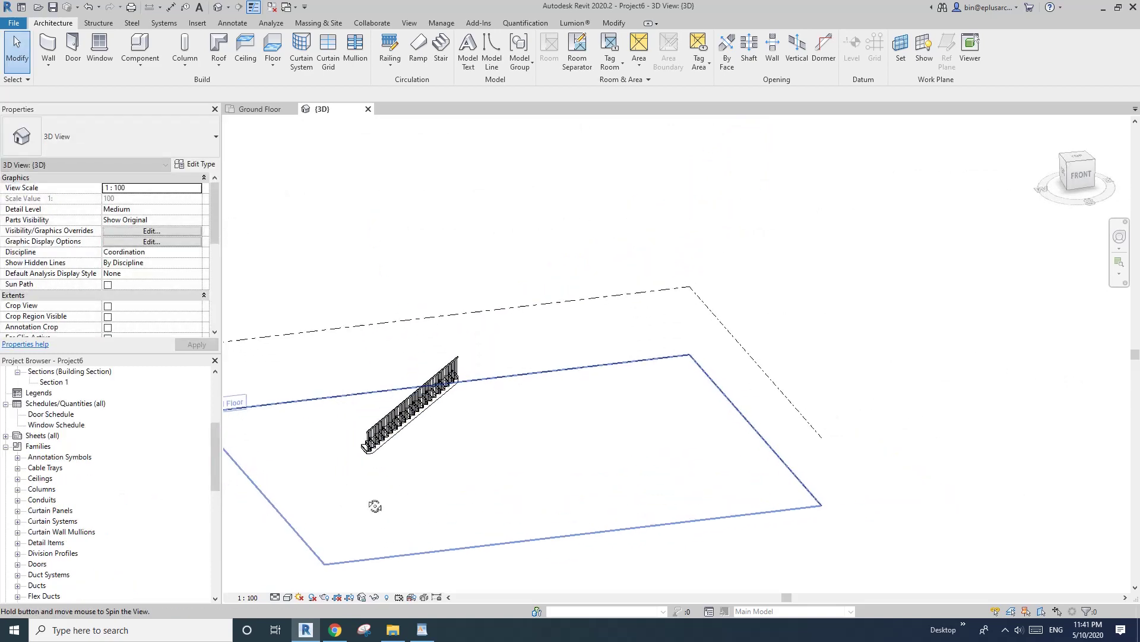
{"action": "left_click", "coordinate": [272, 46]}
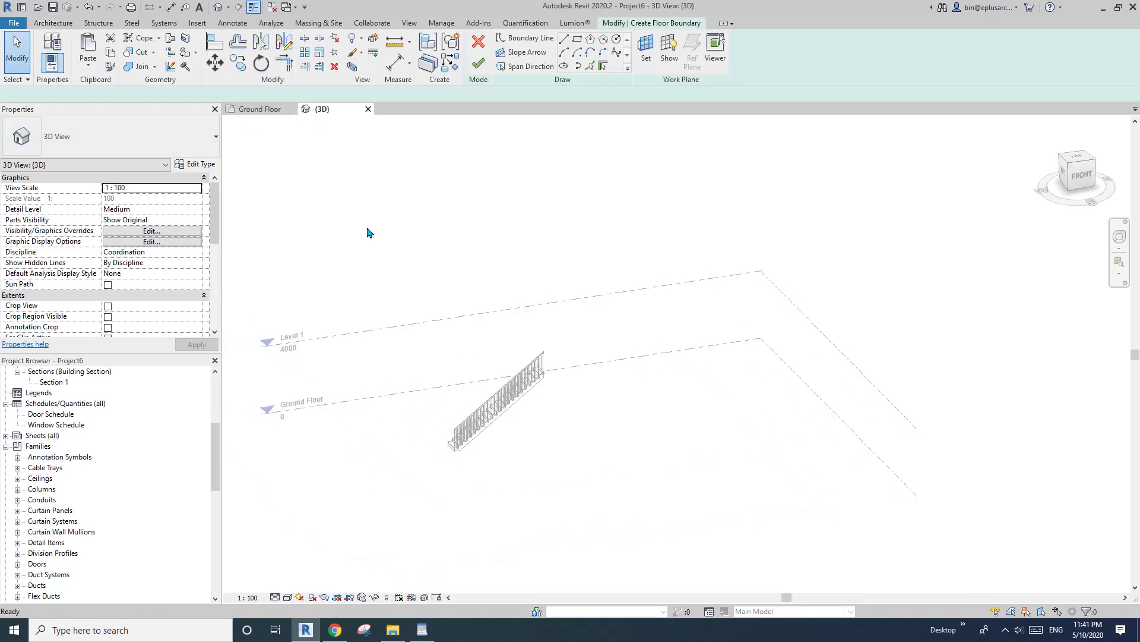
{"action": "left_click", "coordinate": [645, 50]}
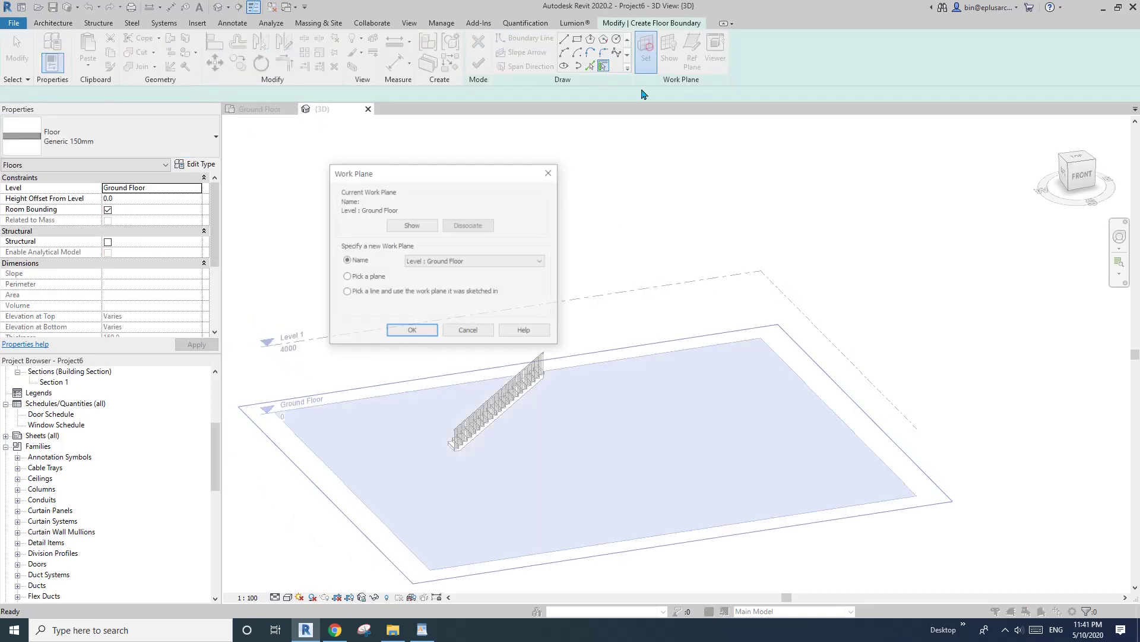
{"action": "left_click", "coordinate": [449, 260]}
{"action": "left_click", "coordinate": [427, 280]}
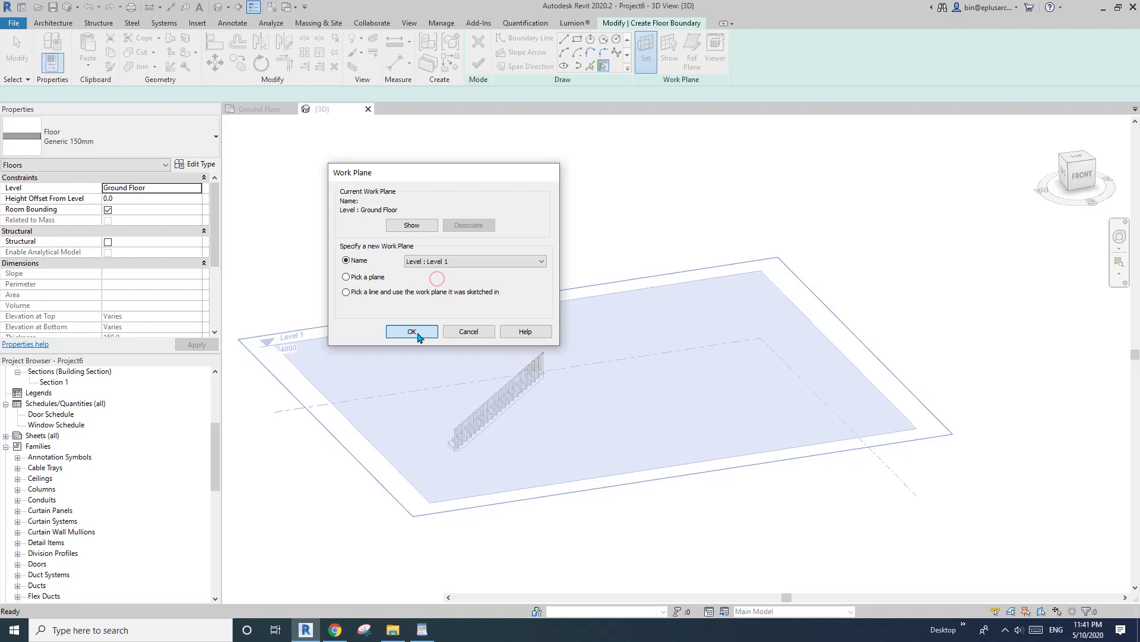
{"action": "left_click", "coordinate": [411, 331]}
Sketch a 6800-wide rectangular boundary beside the stair and finish it as the slab
{"action": "left_click", "coordinate": [577, 39]}
{"action": "left_click", "coordinate": [404, 359]}
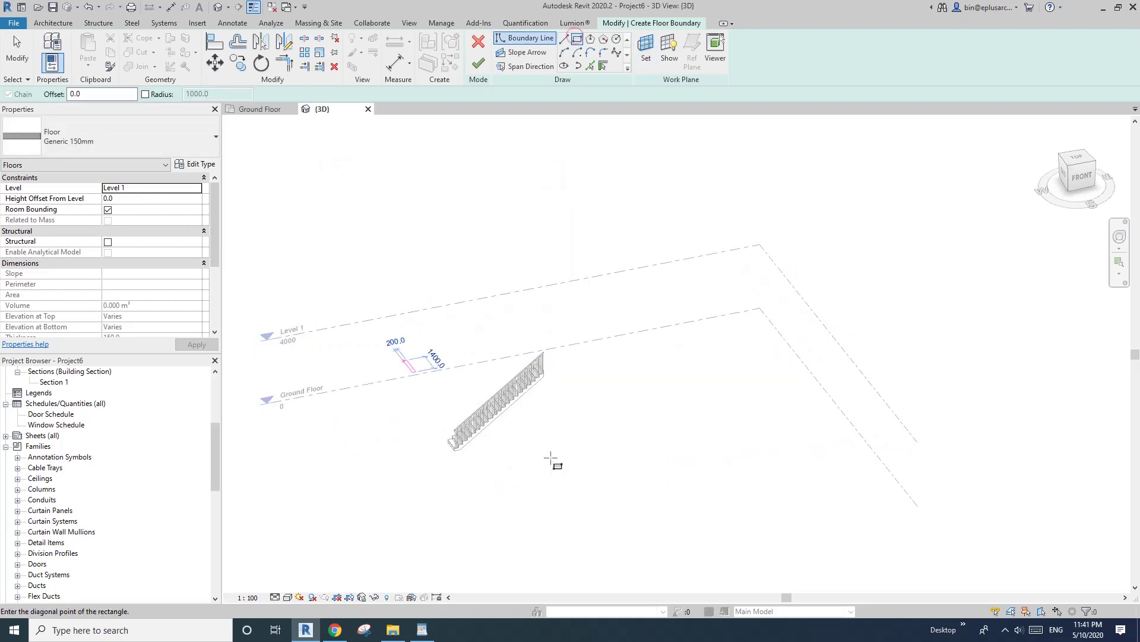
{"action": "left_click", "coordinate": [631, 422]}
{"action": "middle_click_drag", "start_coordinate": [535, 397], "coordinate": [499, 451], "text": "shift"}
{"action": "key", "text": "Escape"}
{"action": "left_click", "coordinate": [510, 490]}
{"action": "middle_click_drag", "start_coordinate": [509, 490], "coordinate": [480, 416], "text": "shift"}
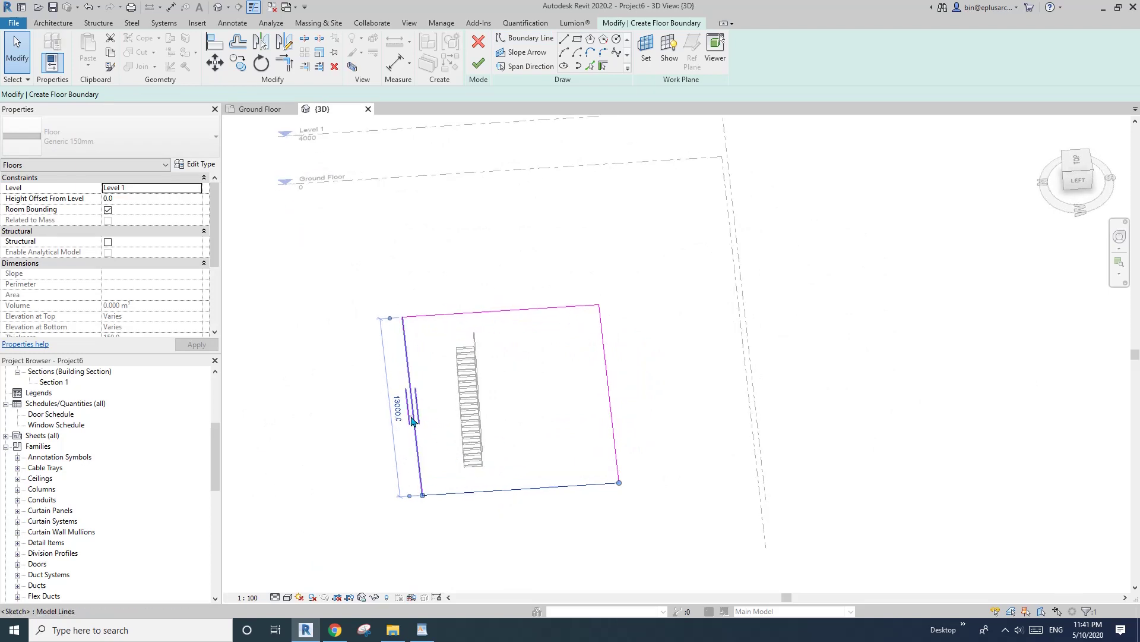
{"action": "left_click", "coordinate": [480, 408]}
{"action": "left_click_drag", "start_coordinate": [478, 407], "coordinate": [484, 409]}
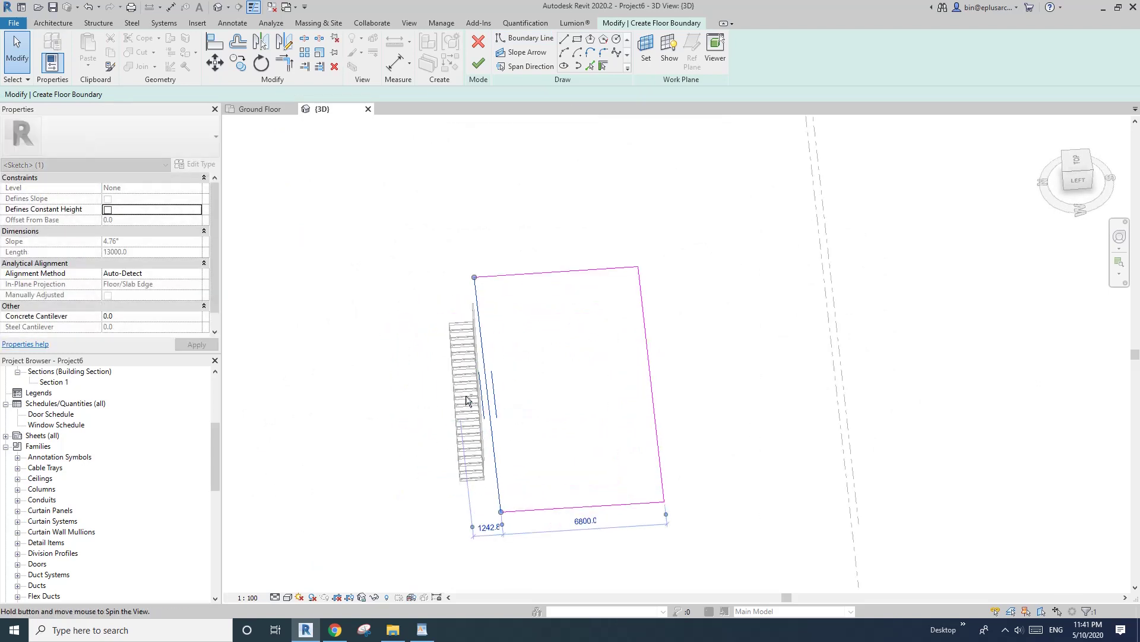
{"action": "mouse_move", "coordinate": [466, 401]}
{"action": "middle_mouse_down", "text": "shift"}
{"action": "mouse_move", "coordinate": [484, 339]}
{"action": "mouse_move", "coordinate": [489, 374]}
{"action": "middle_mouse_up", "text": "shift"}
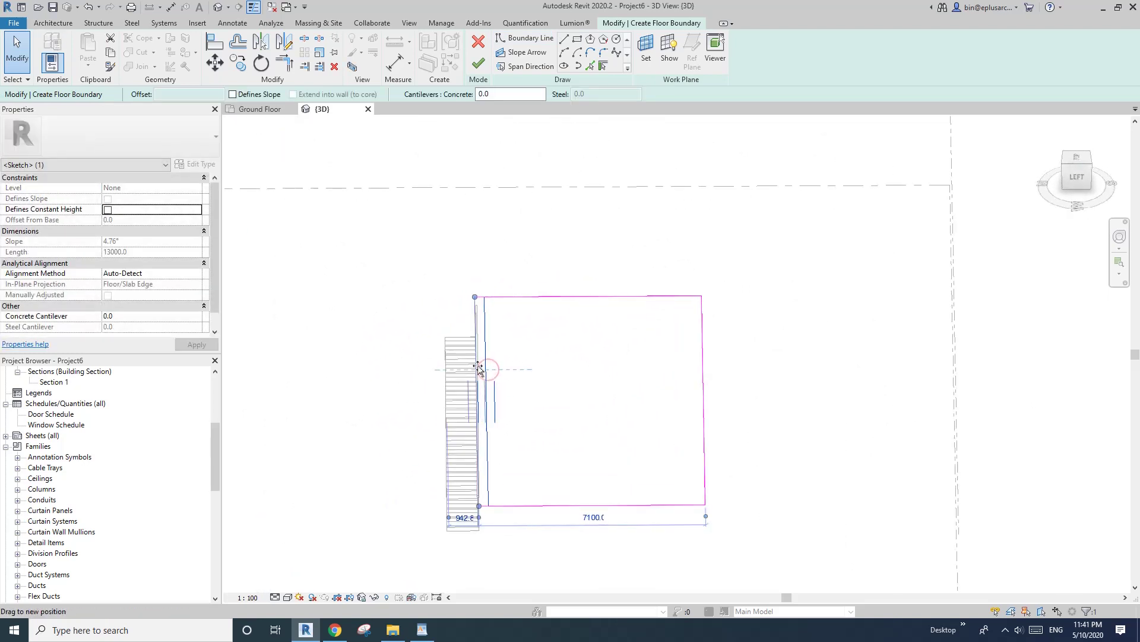
{"action": "mouse_move", "coordinate": [475, 305]}
{"action": "middle_mouse_down", "text": "shift"}
{"action": "mouse_move", "coordinate": [491, 323]}
{"action": "mouse_move", "coordinate": [492, 411]}
{"action": "mouse_move", "coordinate": [443, 369]}
{"action": "mouse_move", "coordinate": [545, 450]}
{"action": "mouse_move", "coordinate": [526, 415]}
{"action": "mouse_move", "coordinate": [581, 404]}
{"action": "middle_mouse_up", "text": "shift"}
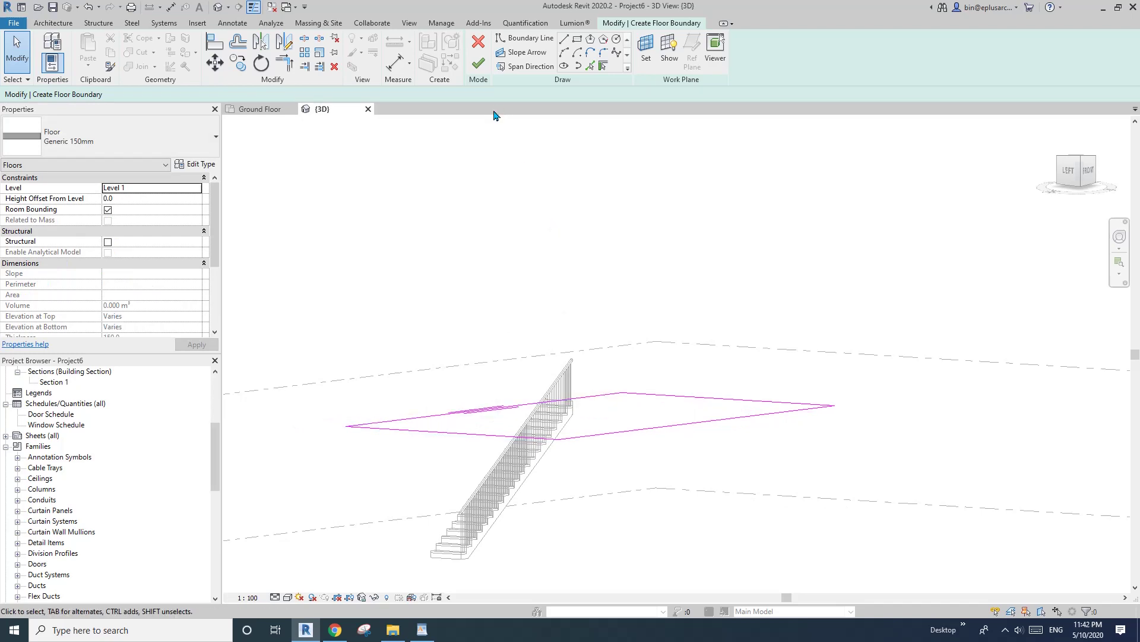
{"action": "left_click", "coordinate": [479, 63]}
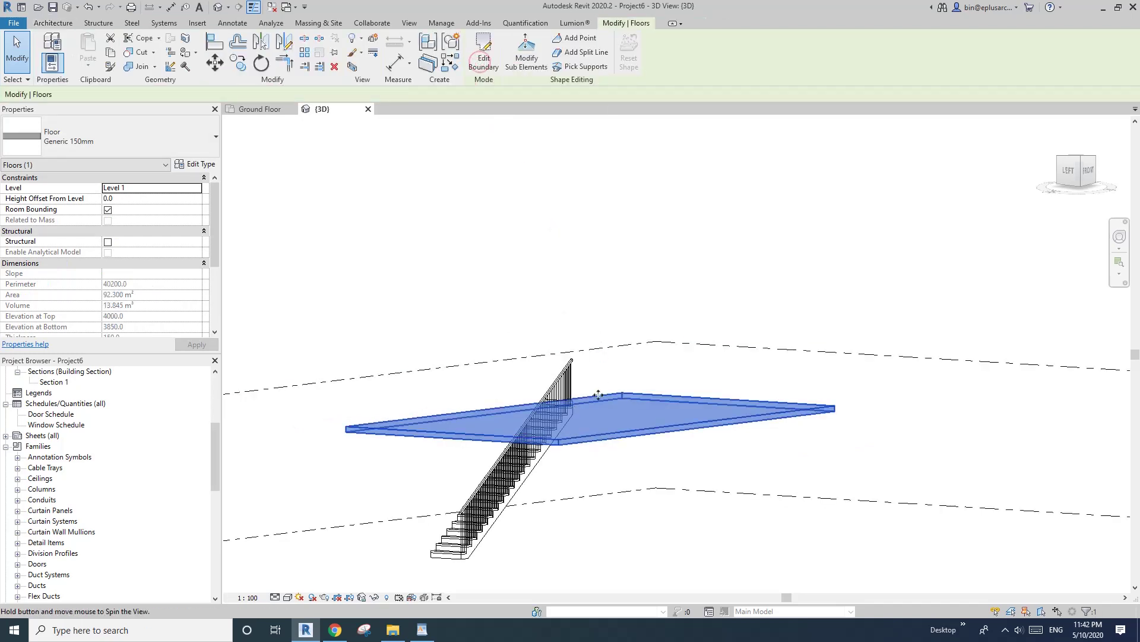
Select the stair railing and enter its path editing mode
{"action": "middle_click_drag", "start_coordinate": [594, 331], "coordinate": [450, 397], "text": "shift"}
{"action": "key", "text": "Escape"}
{"action": "left_click", "coordinate": [475, 497]}
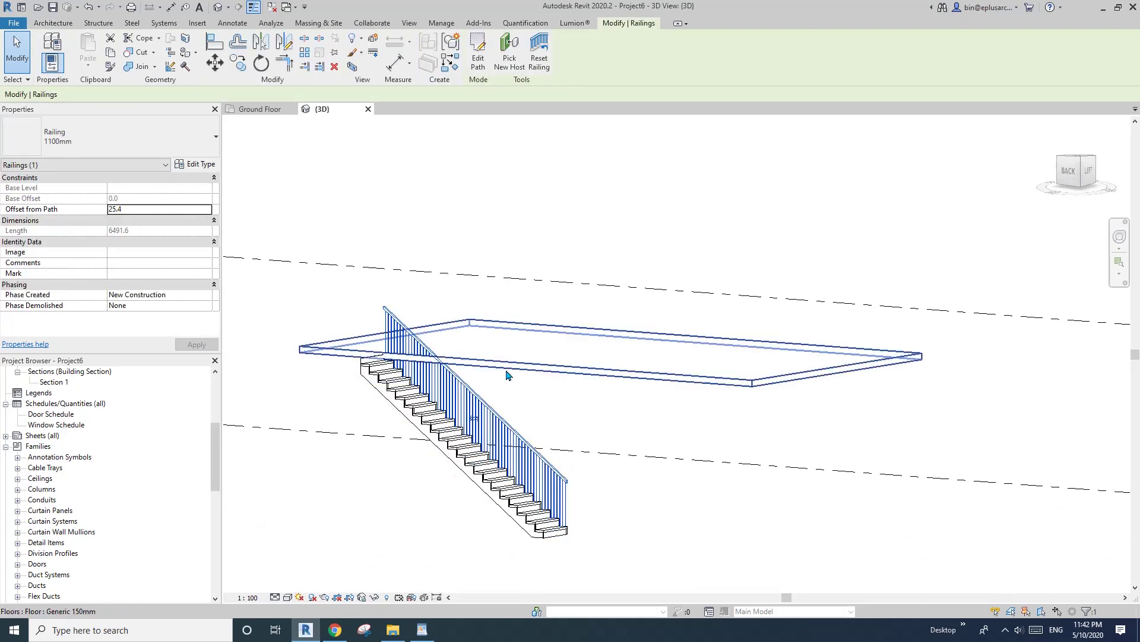
{"action": "key", "text": "Escape"}
{"action": "middle_click_drag", "start_coordinate": [557, 400], "coordinate": [499, 435], "text": "shift"}
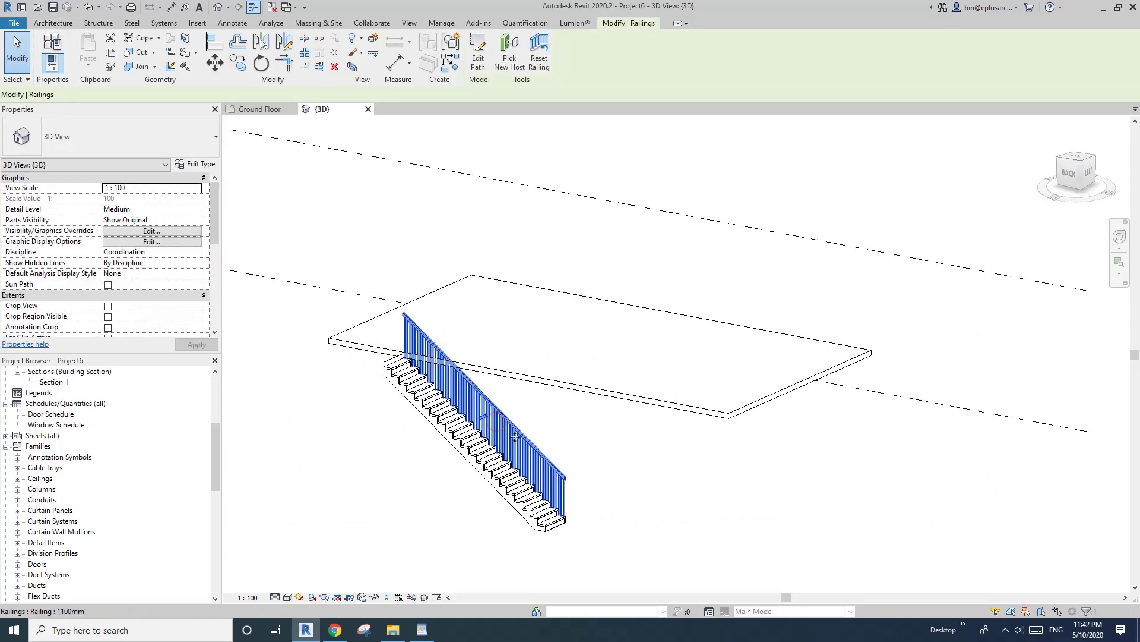
{"action": "left_click", "coordinate": [499, 435]}
{"action": "scroll", "coordinate": [499, 434], "scroll_direction": "up", "scroll_amount": 3}
{"action": "double_click", "coordinate": [572, 438]}
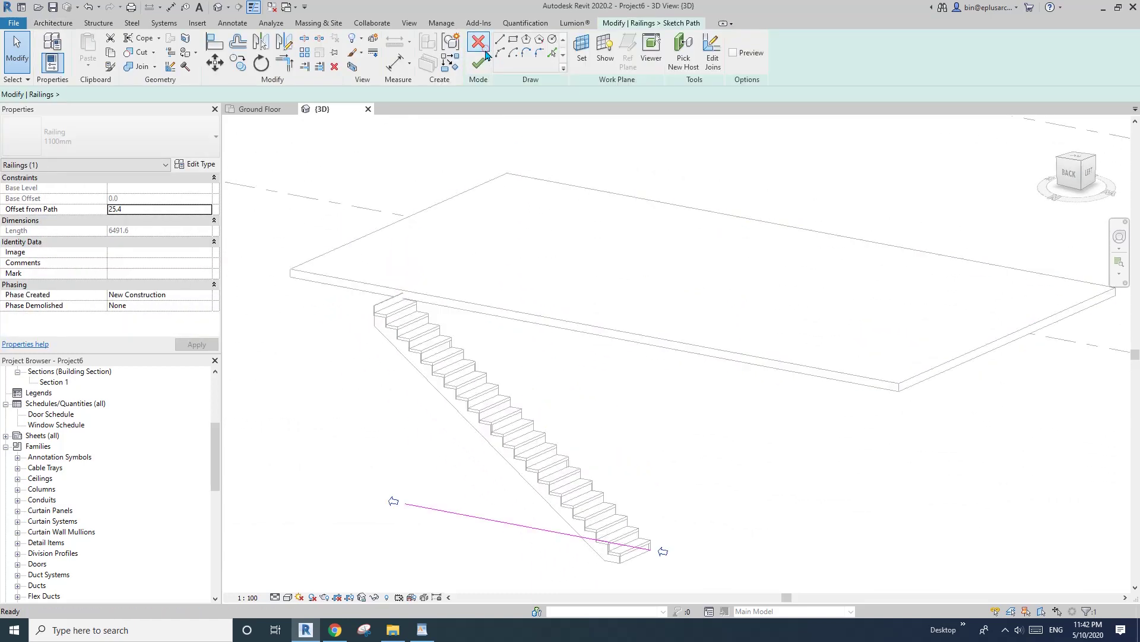
Set the railing path's slope to Flat and finish the path edit
{"action": "left_click", "coordinate": [517, 525]}
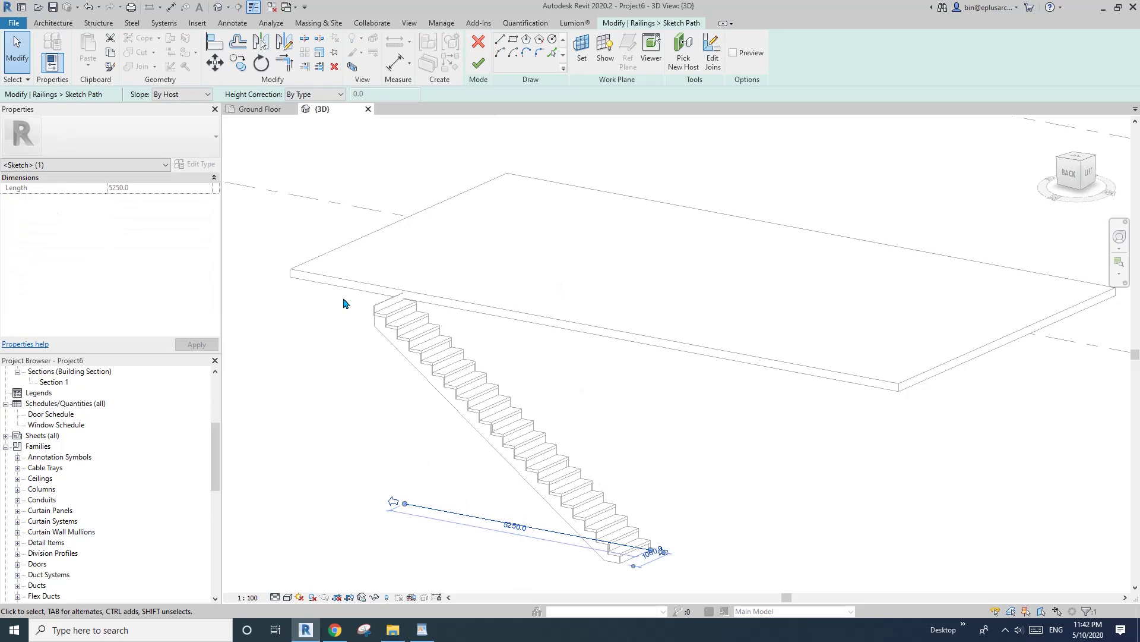
{"action": "left_click", "coordinate": [196, 95]}
{"action": "left_click", "coordinate": [165, 115]}
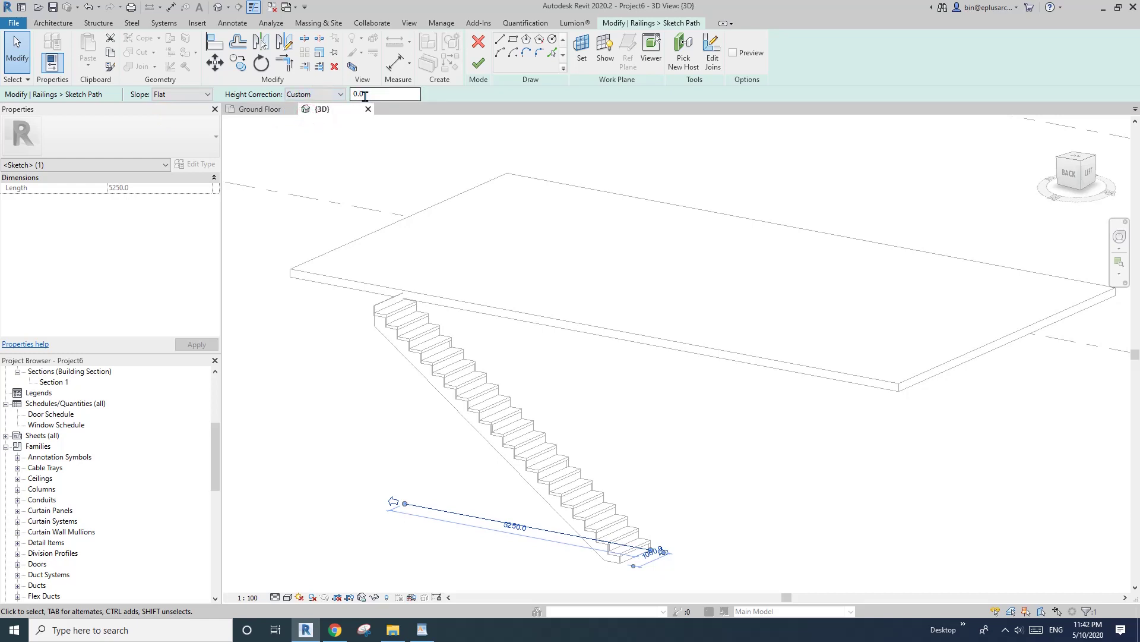
{"action": "left_click", "coordinate": [480, 66]}
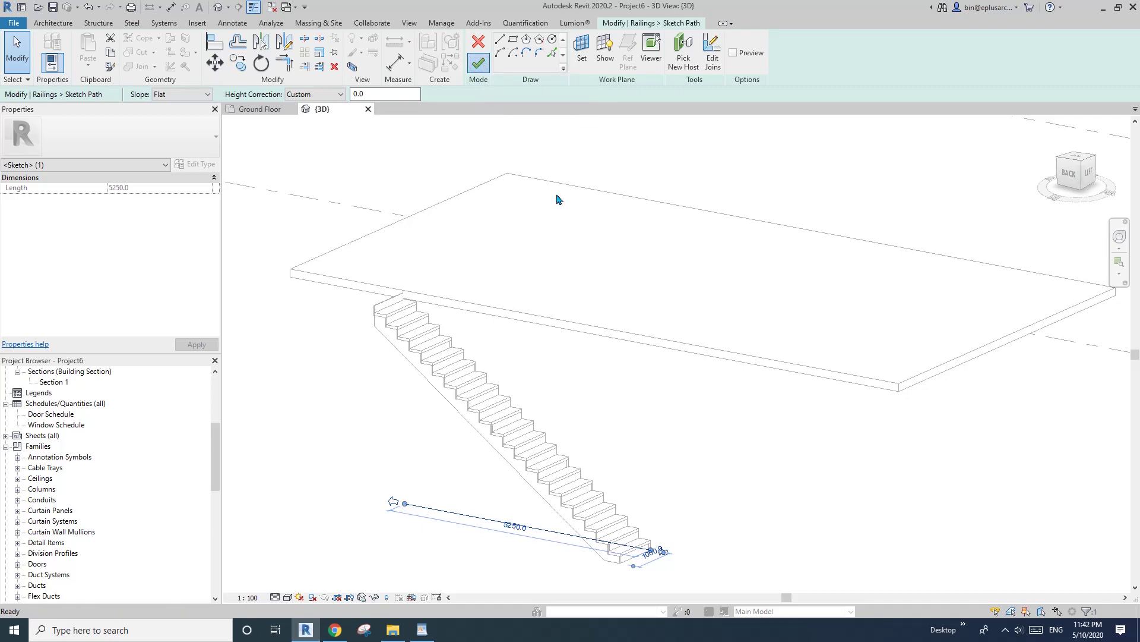
{"action": "middle_click_drag", "start_coordinate": [553, 298], "coordinate": [459, 357], "text": "shift"}
{"action": "key", "text": "Escape"}
{"action": "left_click", "coordinate": [591, 327]}
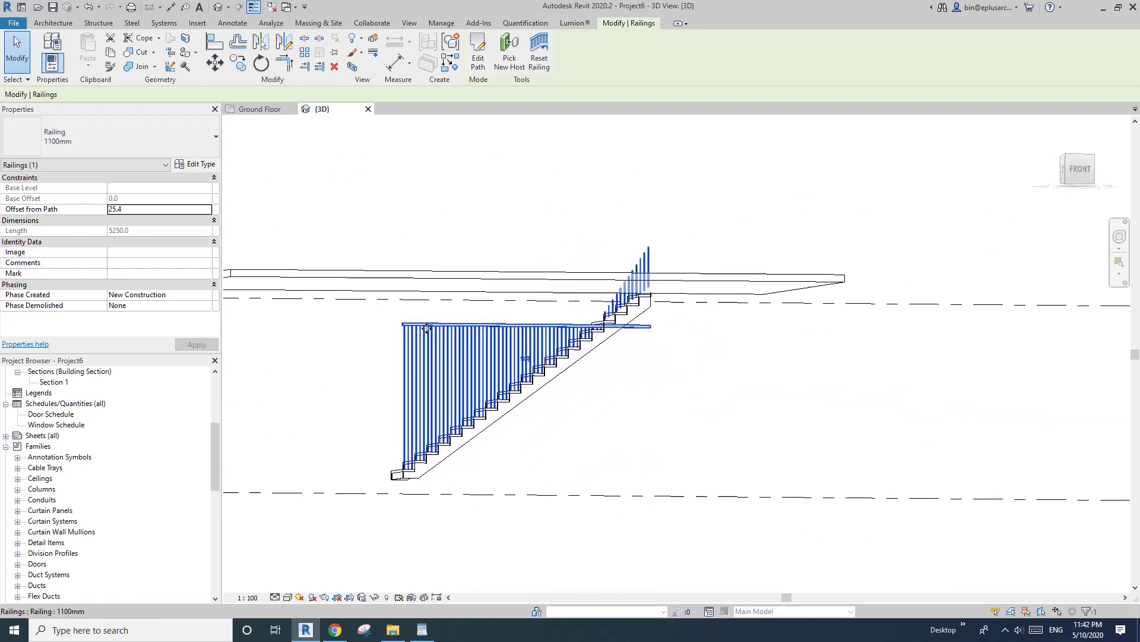
Orbit around the stair to inspect the railing's level-topped balusters
{"action": "scroll", "coordinate": [504, 321], "scroll_direction": "up", "scroll_amount": 3}
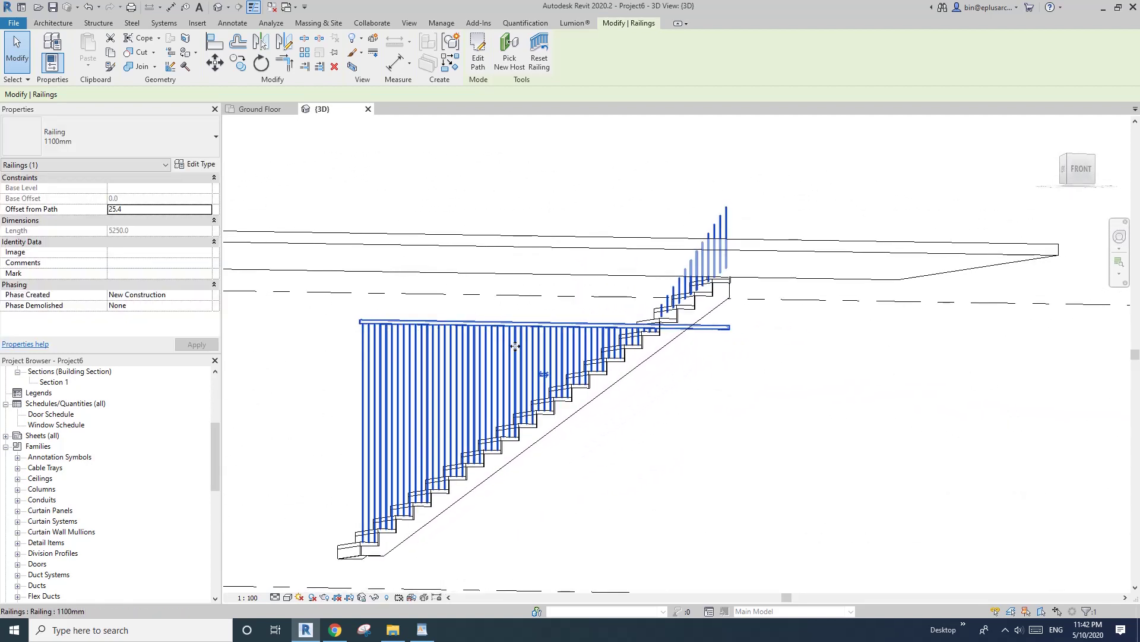
{"action": "scroll", "coordinate": [515, 345], "scroll_direction": "down", "scroll_amount": 2}
{"action": "key", "text": "Escape"}
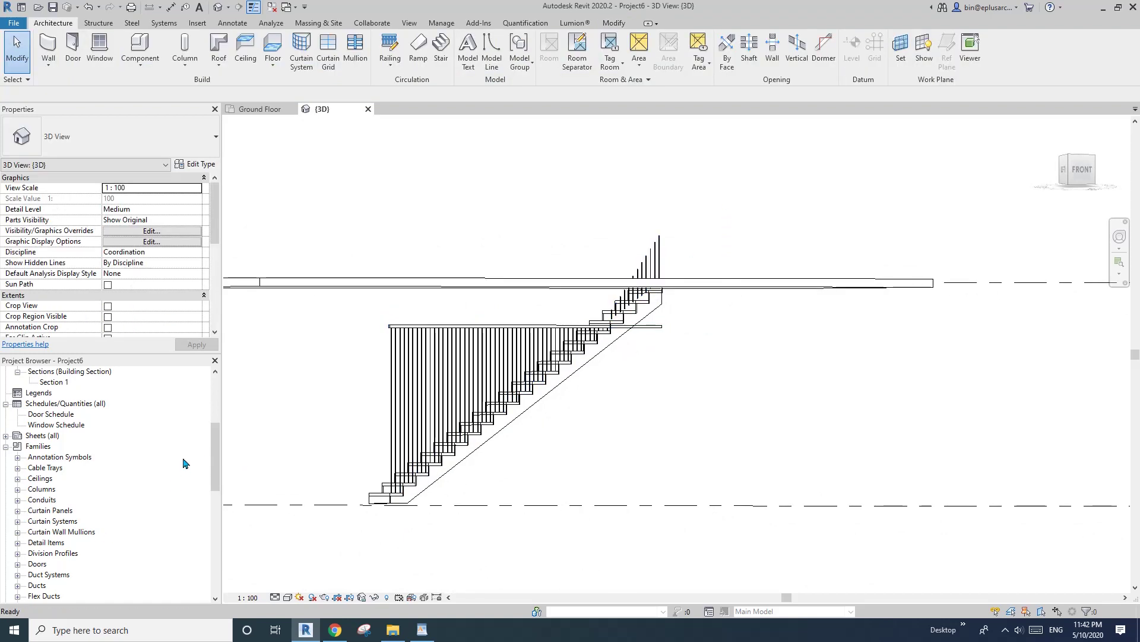
{"action": "scroll", "coordinate": [184, 463], "scroll_direction": "up", "scroll_amount": 5}
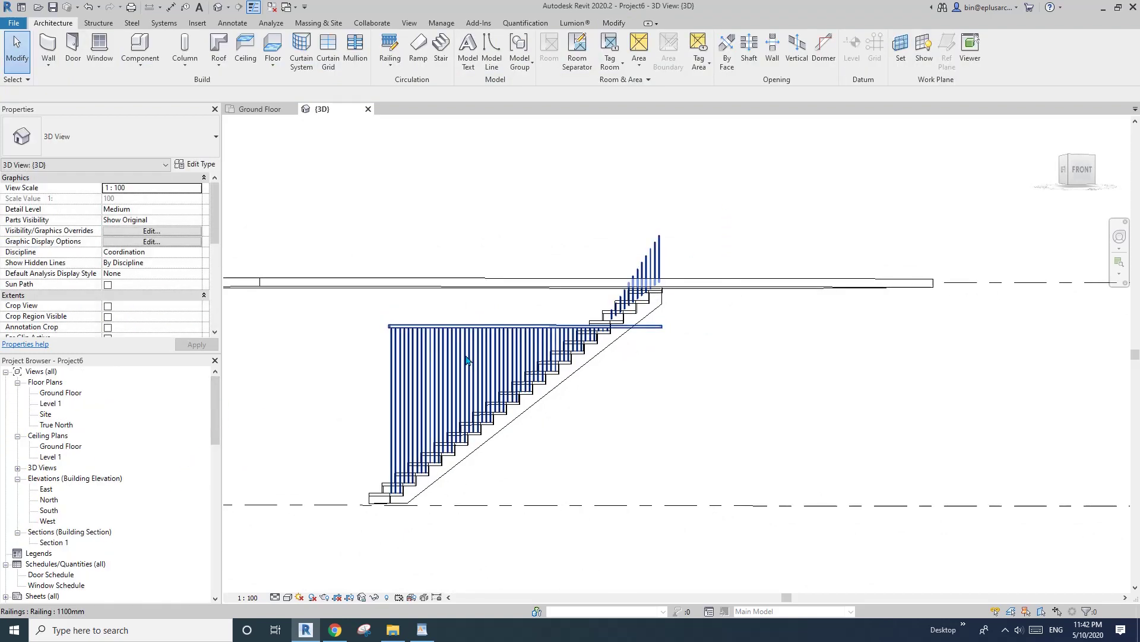
{"action": "middle_click_drag", "start_coordinate": [467, 359], "coordinate": [445, 325], "text": "shift"}
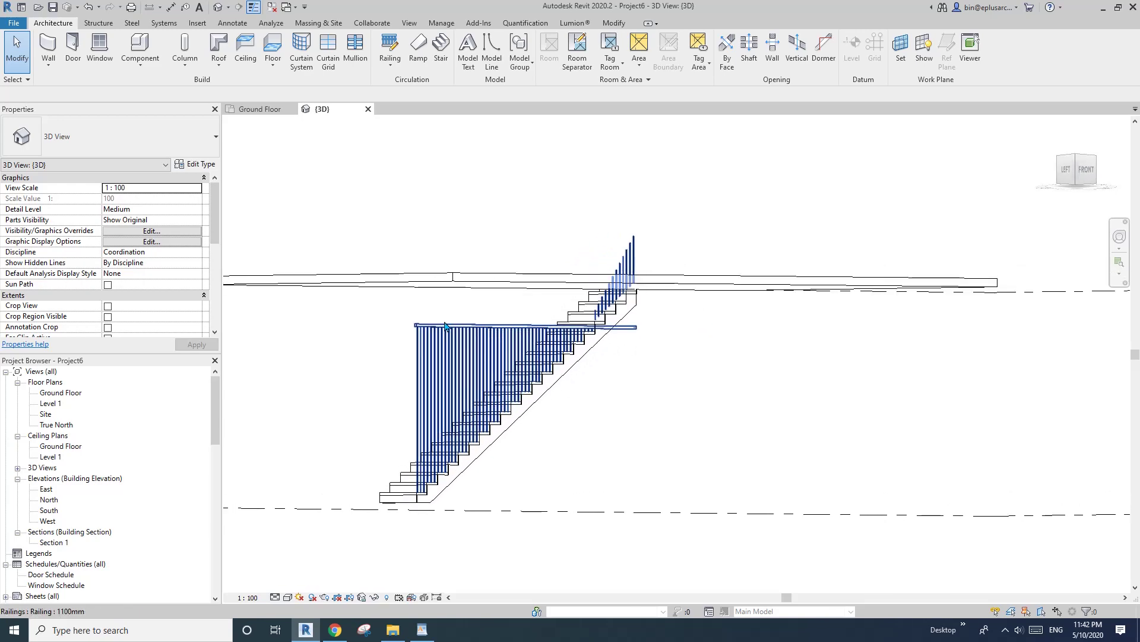
{"action": "left_click", "coordinate": [513, 330]}
{"action": "middle_click_drag", "start_coordinate": [513, 330], "coordinate": [493, 295], "text": "shift"}
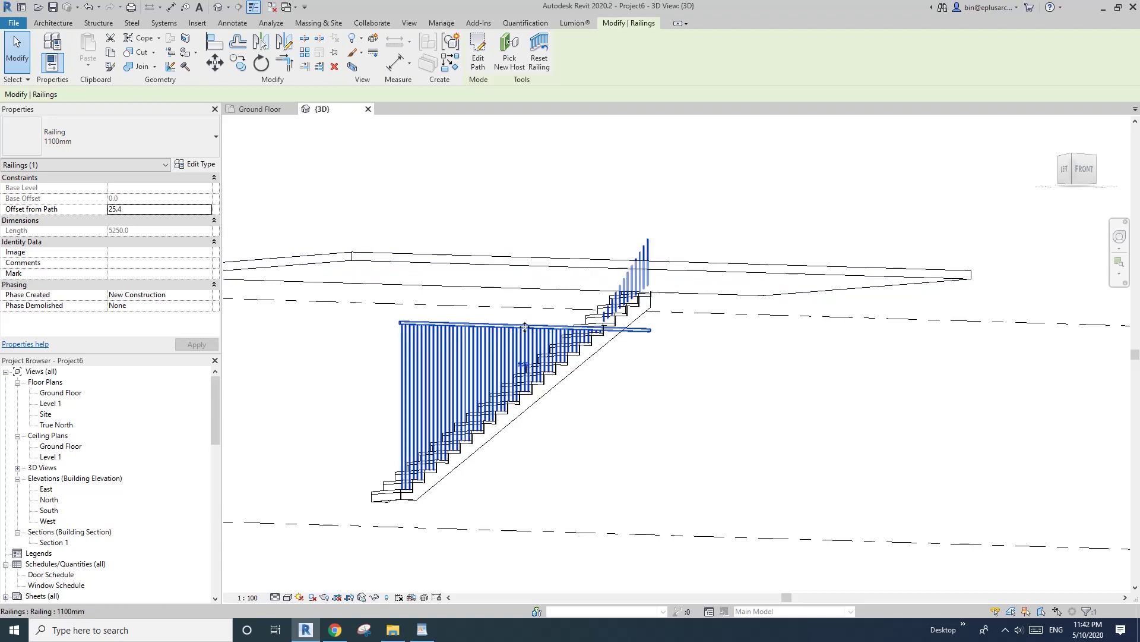
{"action": "middle_click_drag", "start_coordinate": [508, 329], "coordinate": [504, 340], "text": "shift"}
{"action": "left_click", "coordinate": [287, 396]}
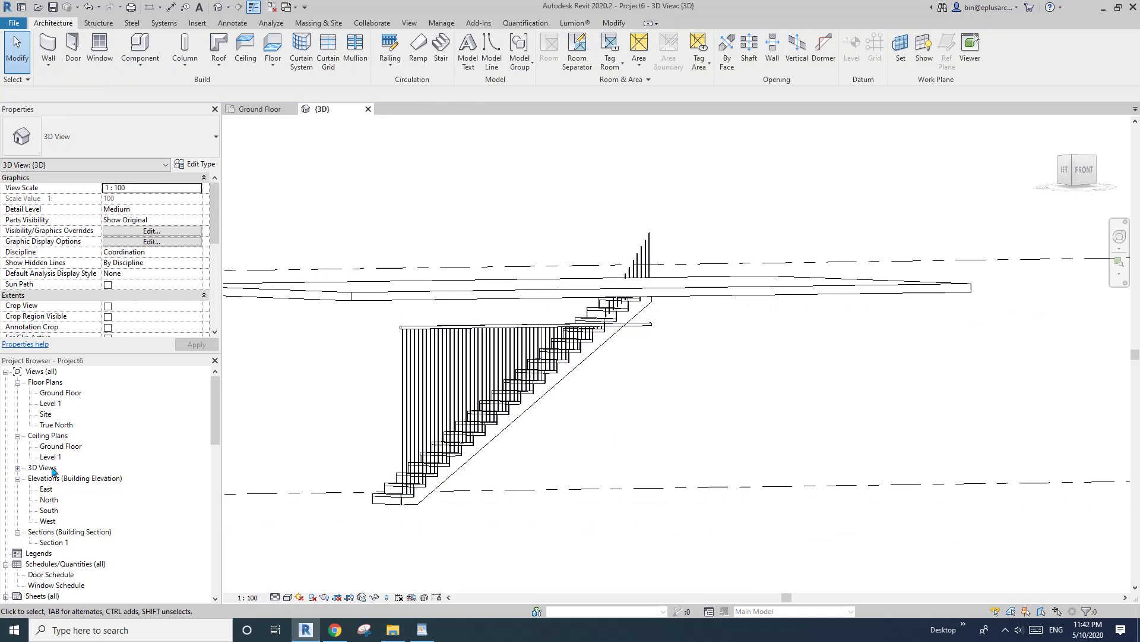
View the stair straight from the front and open the Work Plane settings
{"action": "left_click", "coordinate": [49, 500]}
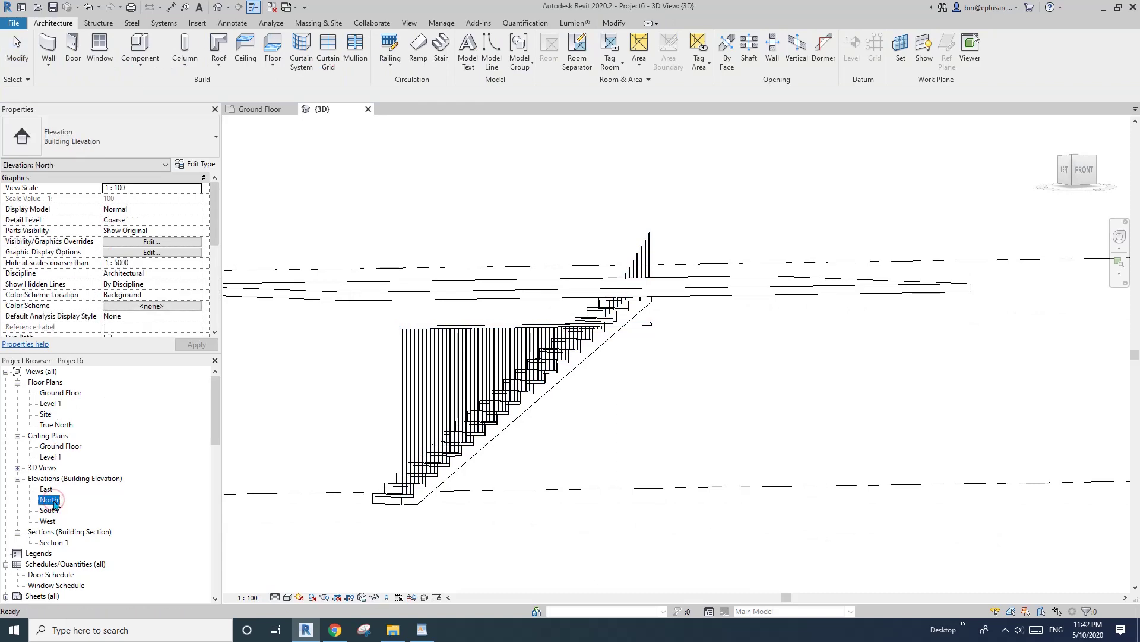
{"action": "scroll", "coordinate": [479, 373], "scroll_direction": "down", "scroll_amount": 2}
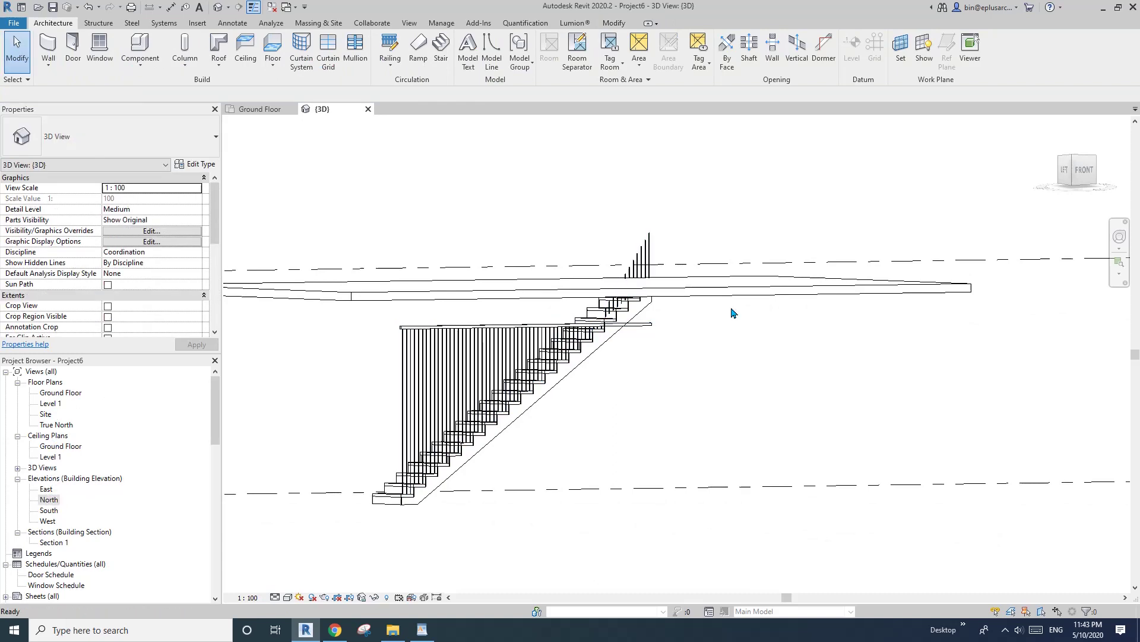
{"action": "left_click", "coordinate": [1088, 174]}
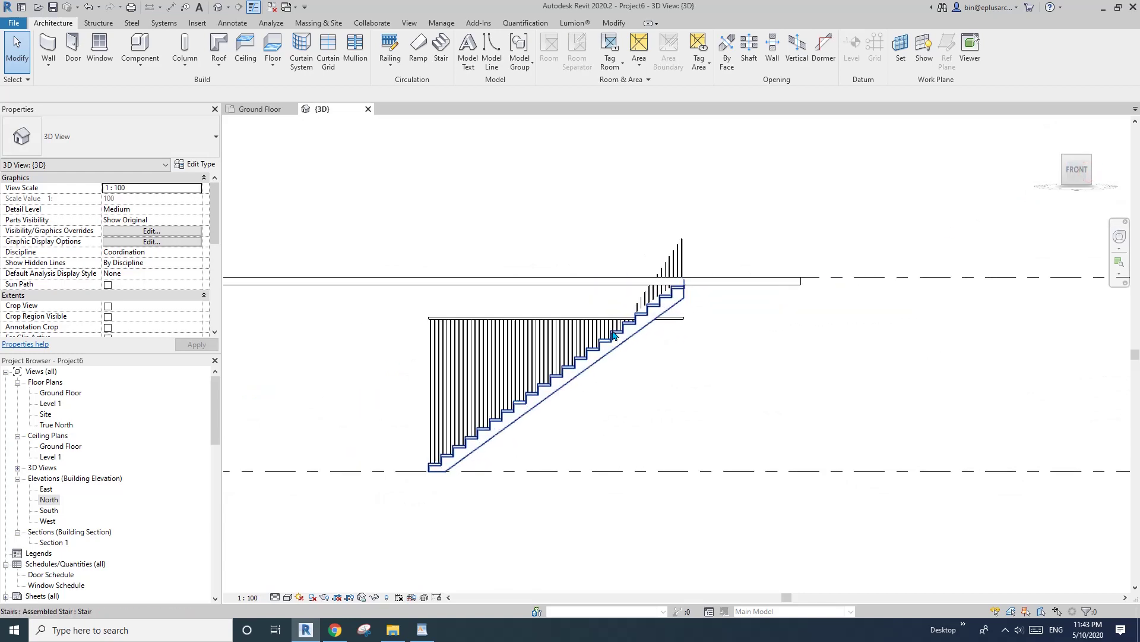
{"action": "middle_click_drag", "start_coordinate": [671, 278], "coordinate": [637, 243]}
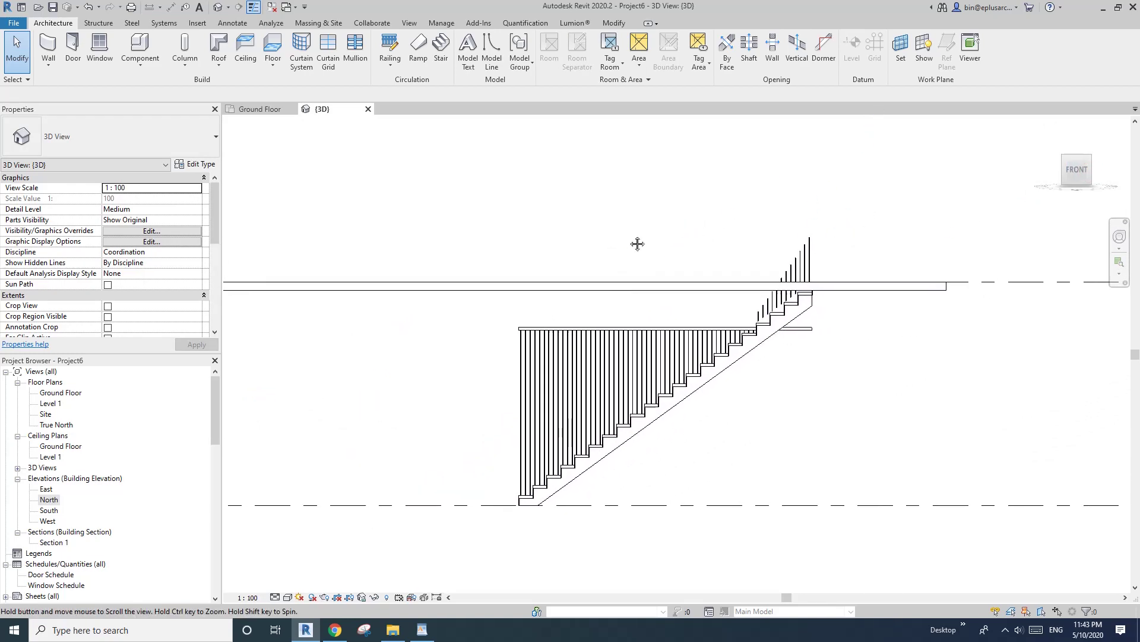
{"action": "left_click", "coordinate": [899, 53]}
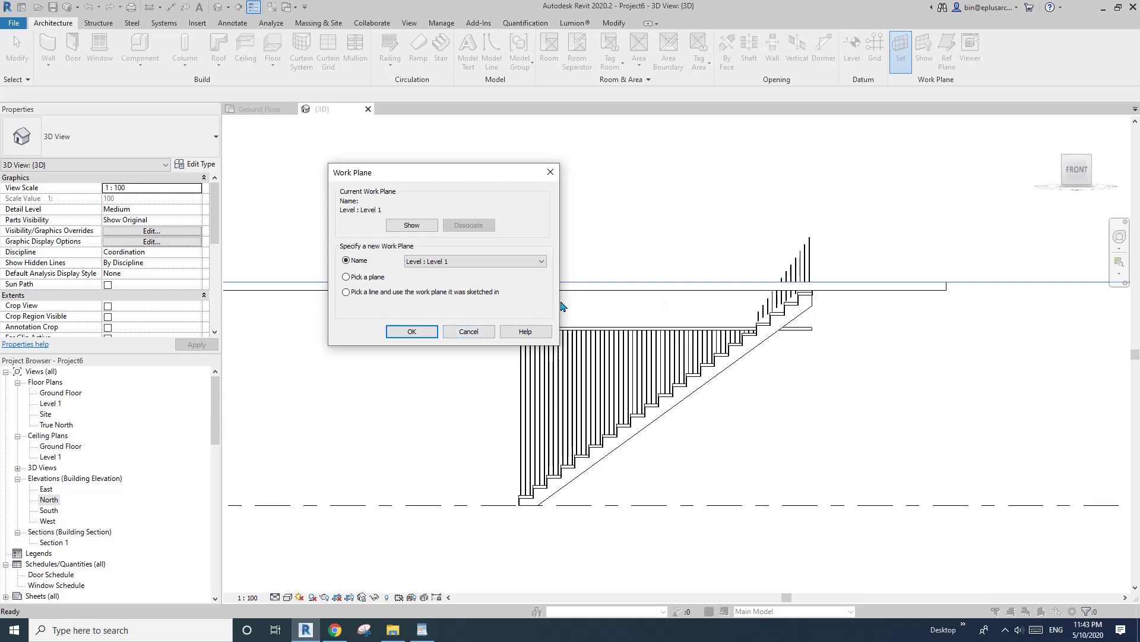
Close the Work Plane dialog, then select and deselect the upper floor slab
{"action": "left_click", "coordinate": [412, 332]}
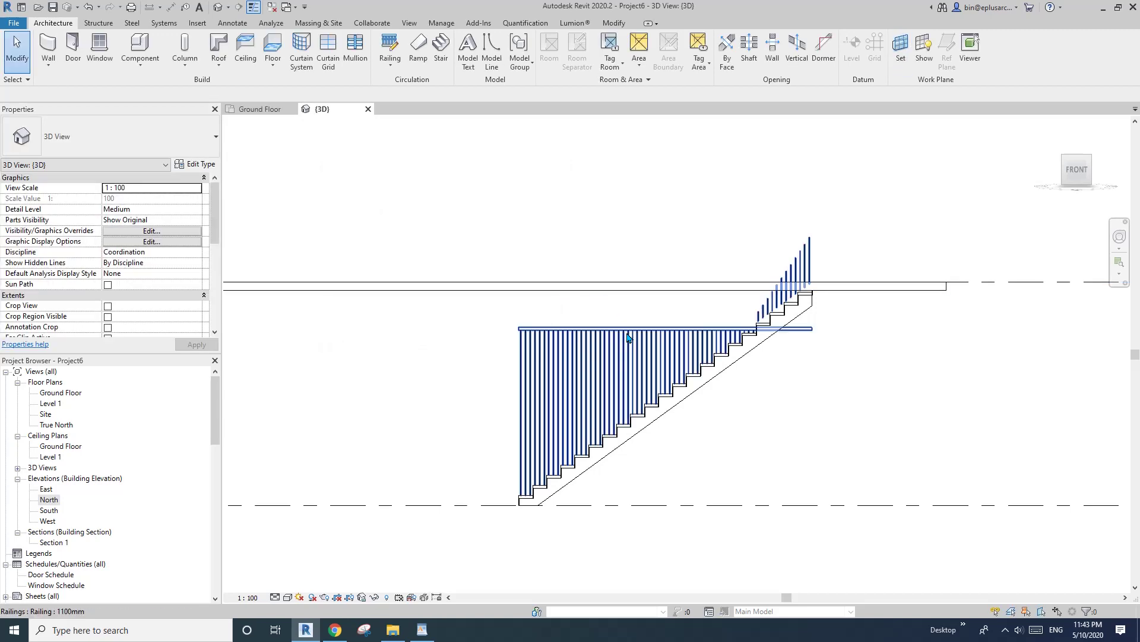
{"action": "left_click", "coordinate": [613, 290]}
{"action": "middle_click_drag", "start_coordinate": [611, 285], "coordinate": [566, 234]}
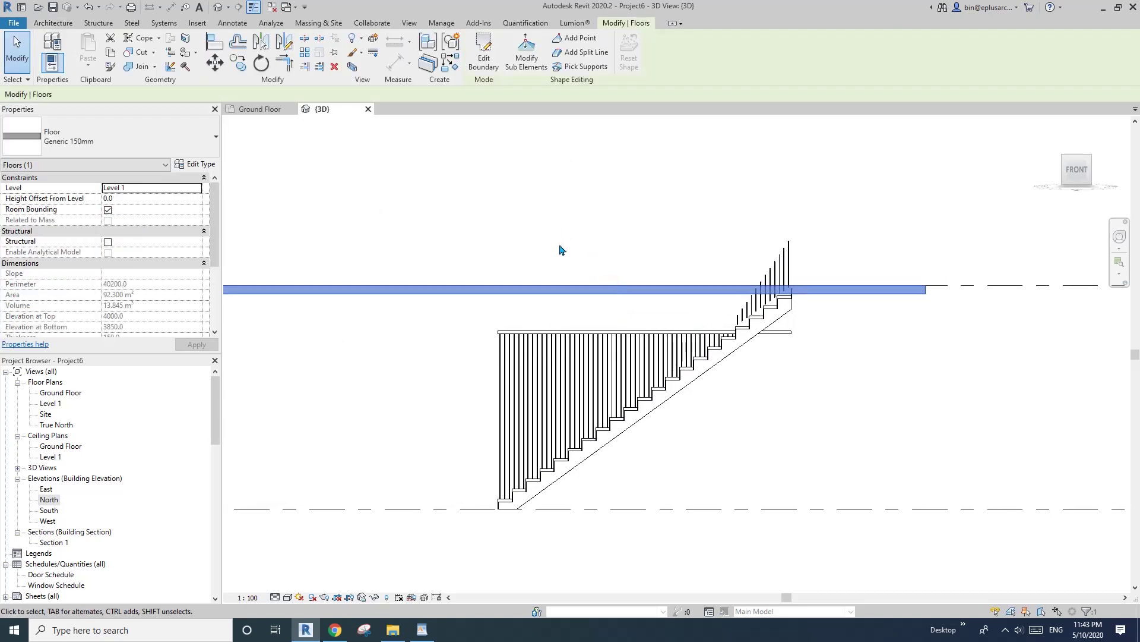
{"action": "left_click", "coordinate": [593, 280]}
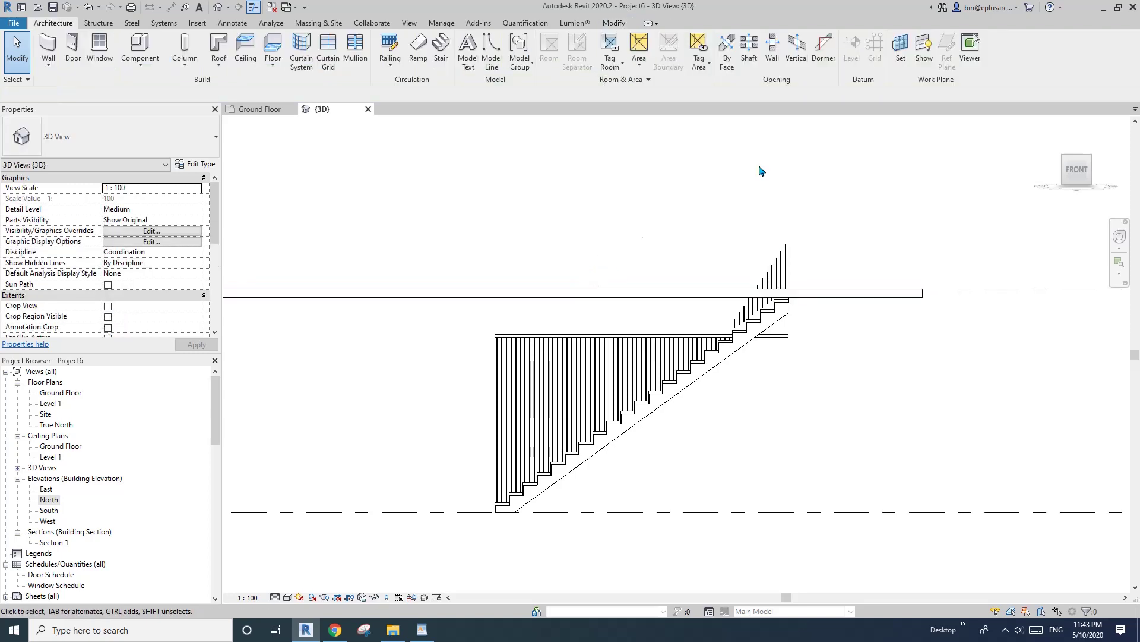
Make a plane picked on the stair the active work plane
{"action": "left_click", "coordinate": [903, 54]}
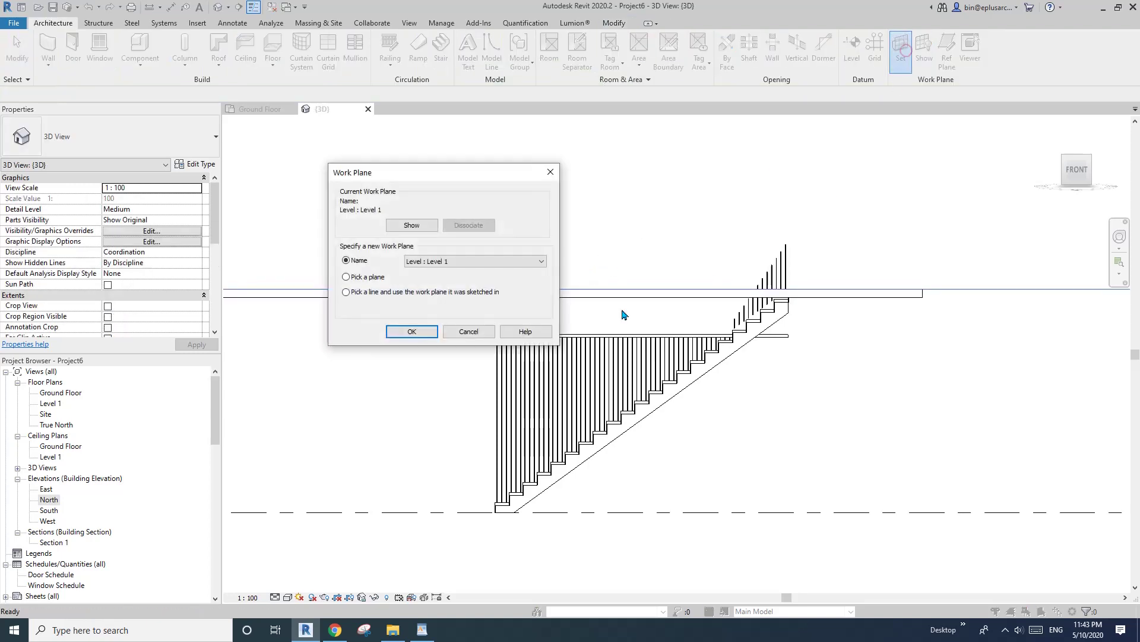
{"action": "left_click", "coordinate": [413, 332]}
{"action": "scroll", "coordinate": [739, 344], "scroll_direction": "up", "scroll_amount": 2}
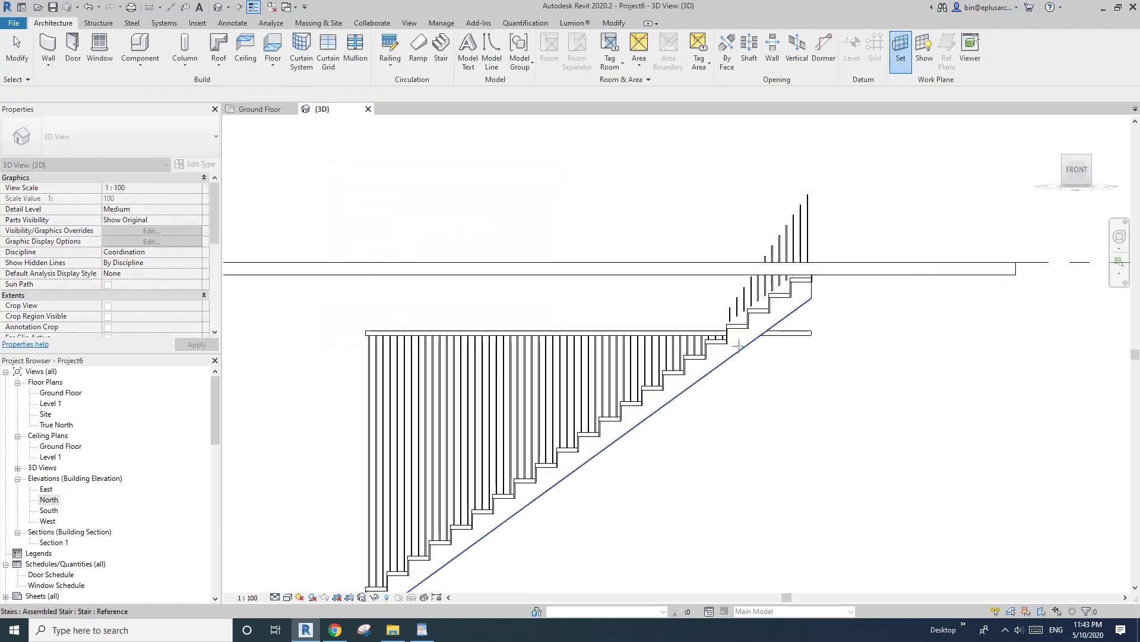
{"action": "left_click", "coordinate": [739, 341]}
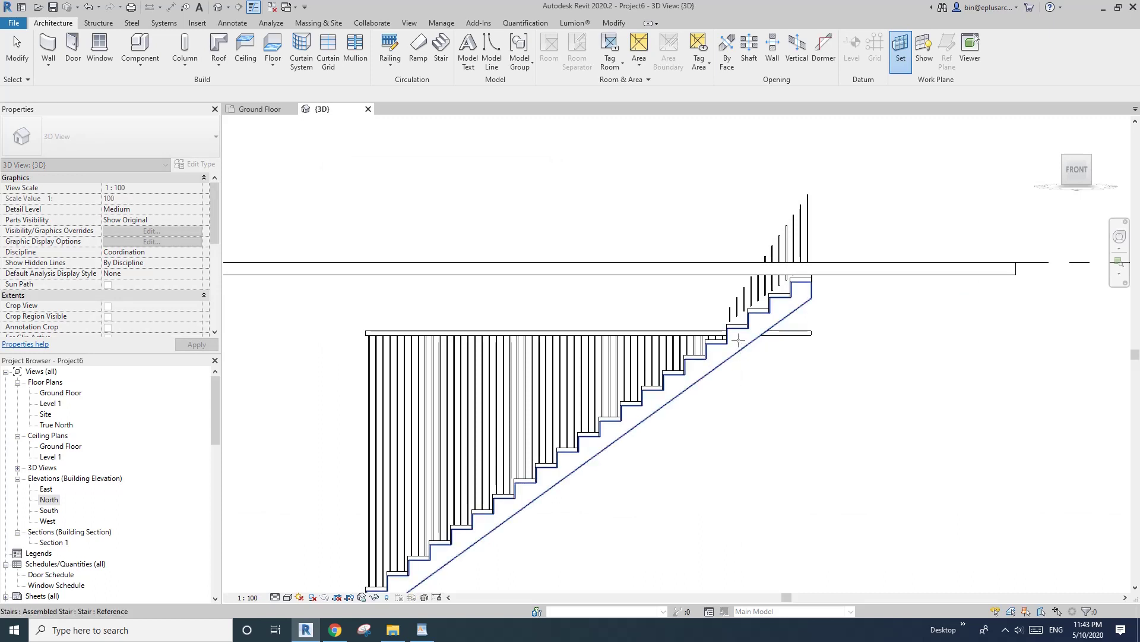
{"action": "scroll", "coordinate": [638, 267], "scroll_direction": "down", "scroll_amount": 2}
Place an aligned dimension reading 709 from the top rail to the upper floor line, then orbit to isometric
{"action": "key", "text": "i"}
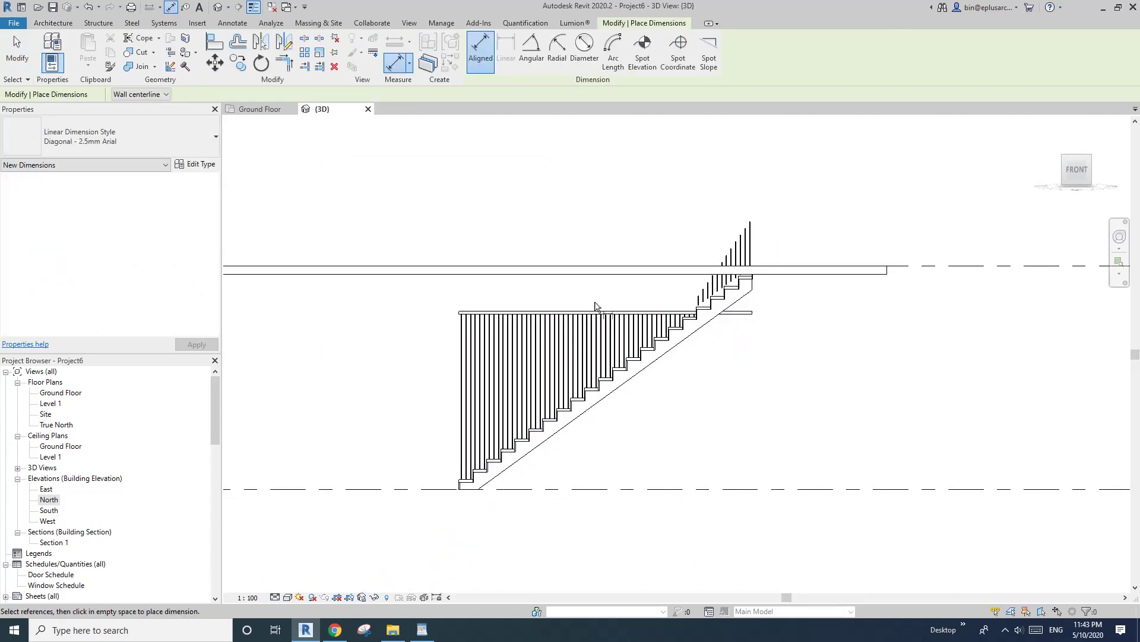
{"action": "middle_click_drag", "start_coordinate": [620, 311], "coordinate": [583, 313]}
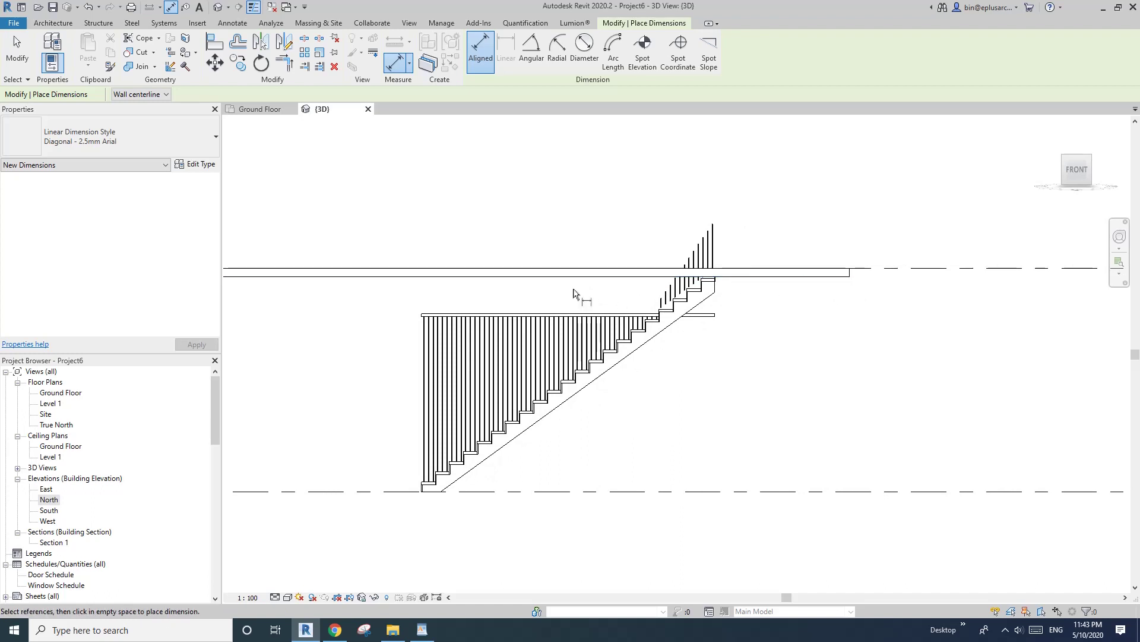
{"action": "scroll", "coordinate": [552, 321], "scroll_direction": "up", "scroll_amount": 5}
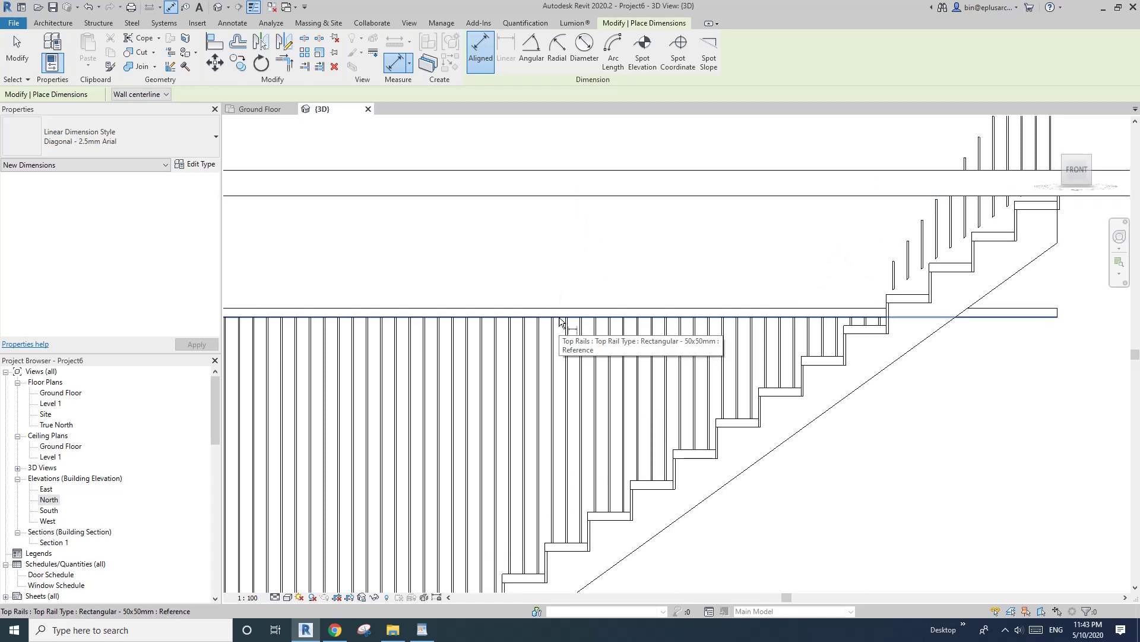
{"action": "left_click", "coordinate": [562, 319]}
{"action": "left_click", "coordinate": [570, 202]}
{"action": "scroll", "coordinate": [589, 285], "scroll_direction": "down", "scroll_amount": 1}
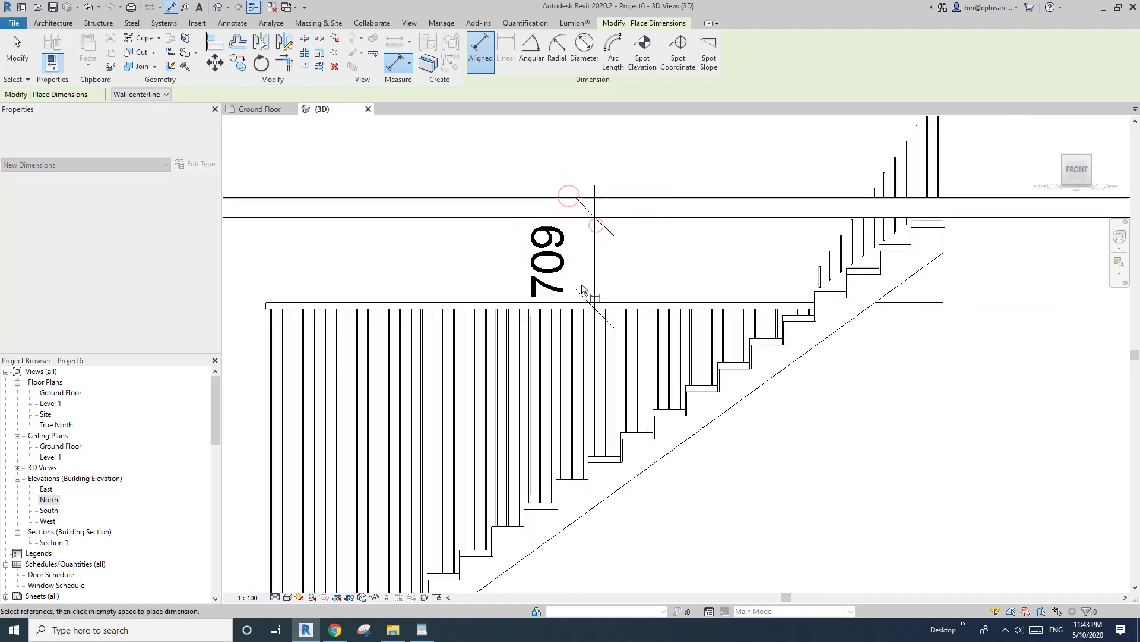
{"action": "left_click", "coordinate": [594, 279]}
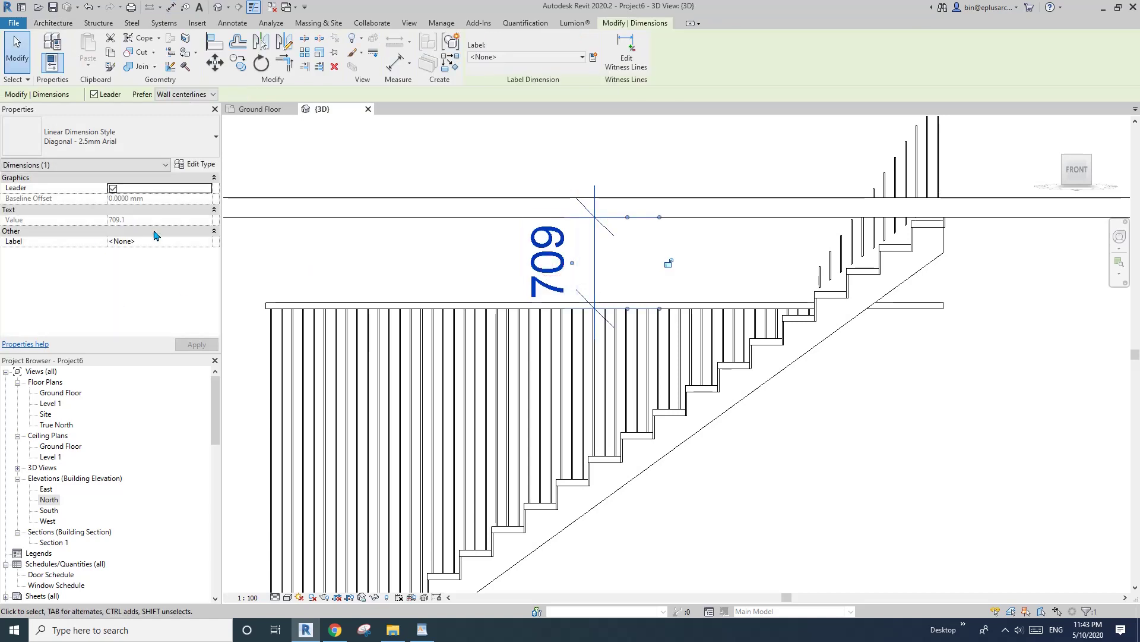
{"action": "key", "text": "Escape"}
{"action": "scroll", "coordinate": [594, 273], "scroll_direction": "down", "scroll_amount": 3}
{"action": "mouse_move", "coordinate": [713, 416]}
{"action": "middle_mouse_down", "text": "shift"}
{"action": "mouse_move", "coordinate": [667, 429]}
{"action": "mouse_move", "coordinate": [619, 378]}
{"action": "mouse_move", "coordinate": [514, 406]}
{"action": "mouse_move", "coordinate": [475, 463]}
{"action": "middle_mouse_up", "text": "shift"}
Edit the railing path, set its Height Correction to Custom 709, and finish the edit
{"action": "left_click", "coordinate": [514, 406]}
{"action": "left_click", "coordinate": [478, 53]}
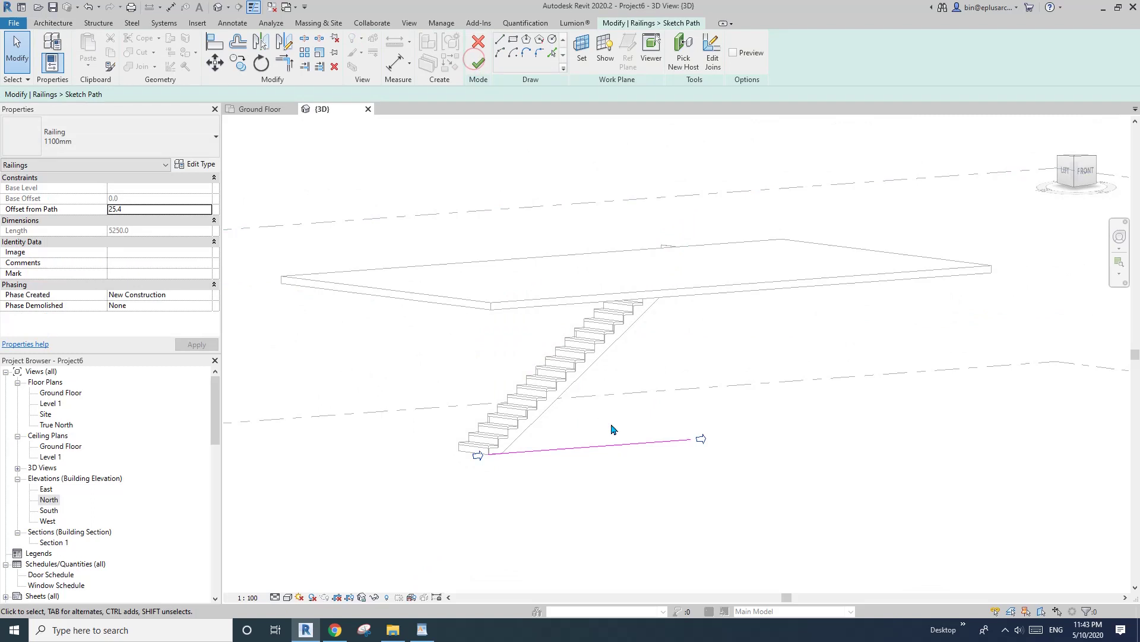
{"action": "left_click", "coordinate": [622, 448]}
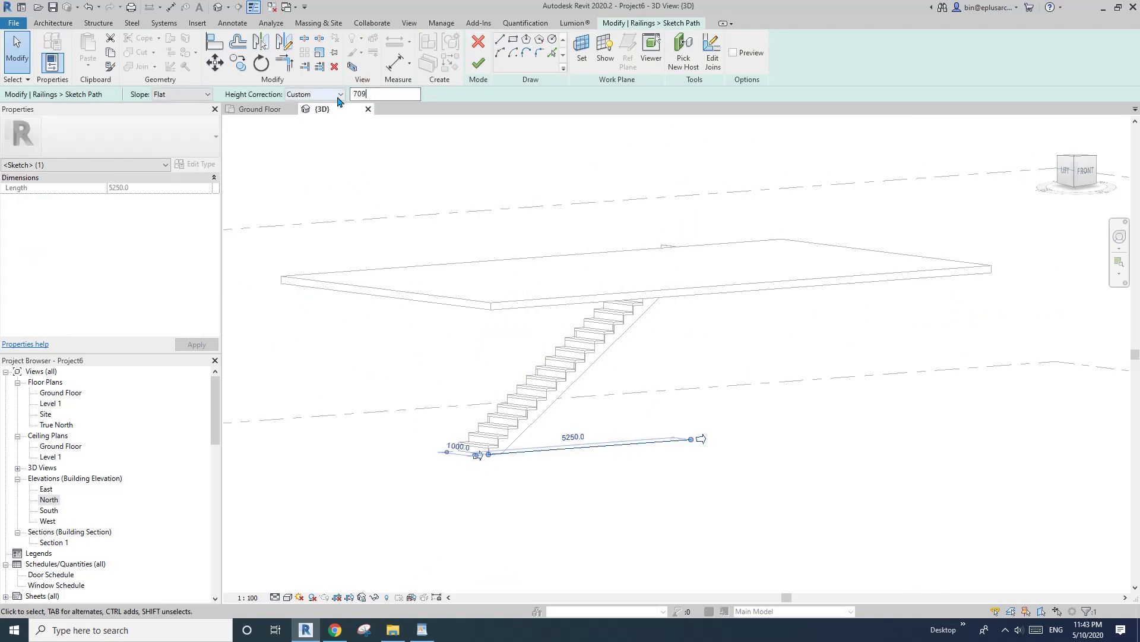
{"action": "left_click", "coordinate": [487, 165]}
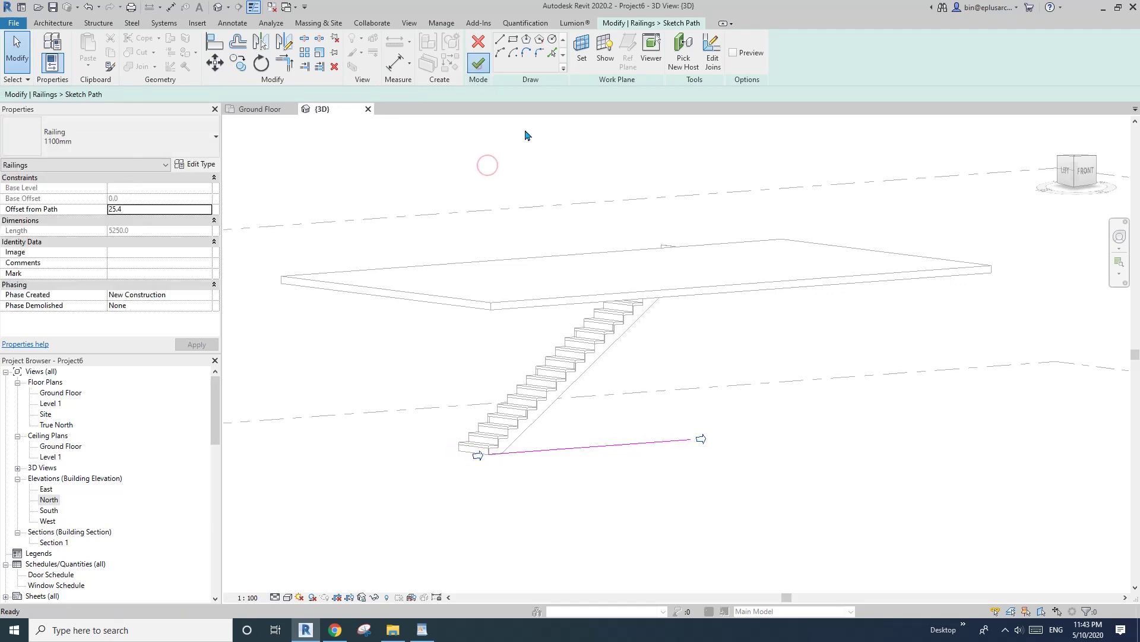
{"action": "left_click", "coordinate": [478, 63]}
{"action": "middle_click_drag", "start_coordinate": [587, 386], "coordinate": [569, 193], "text": "shift"}
{"action": "key", "text": "Escape"}
Zoom in on the rail top and select the upper floor slab for hiding
{"action": "scroll", "coordinate": [569, 194], "scroll_direction": "up", "scroll_amount": 5}
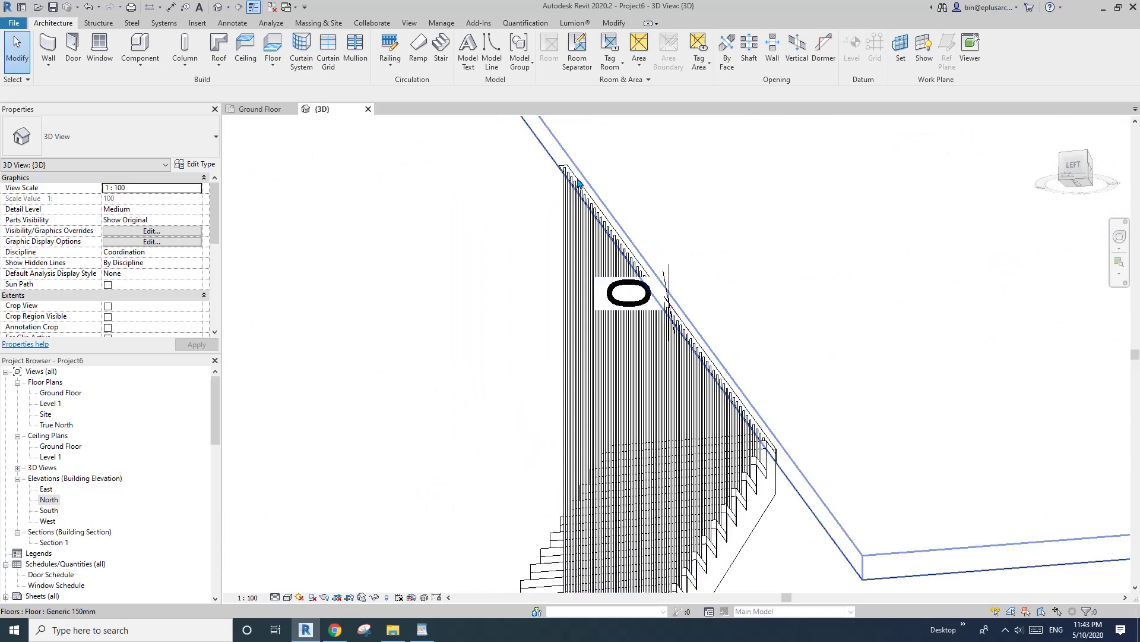
{"action": "left_click", "coordinate": [563, 162]}
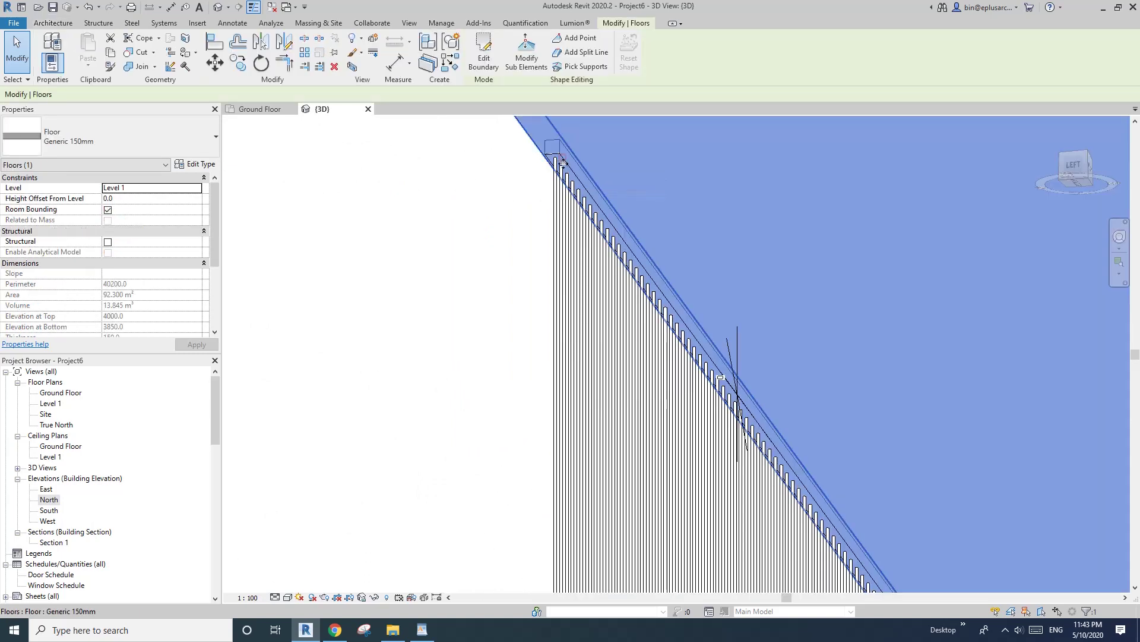
{"action": "middle_click_drag", "start_coordinate": [563, 161], "coordinate": [581, 249], "text": "shift"}
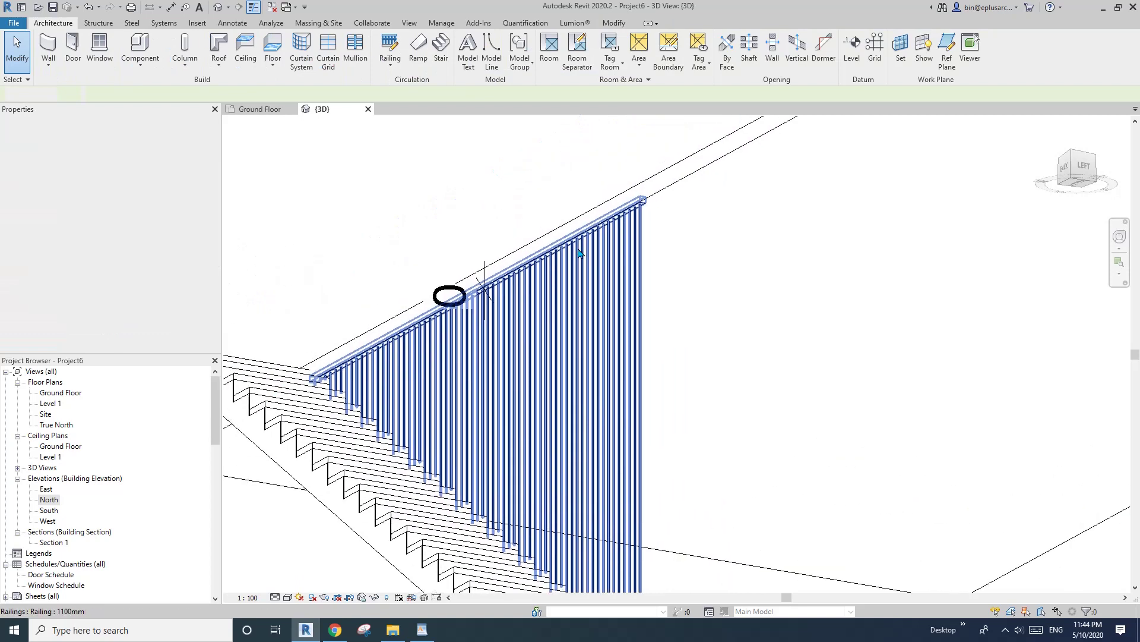
{"action": "key", "text": "Escape"}
{"action": "scroll", "coordinate": [666, 193], "scroll_direction": "up", "scroll_amount": 5}
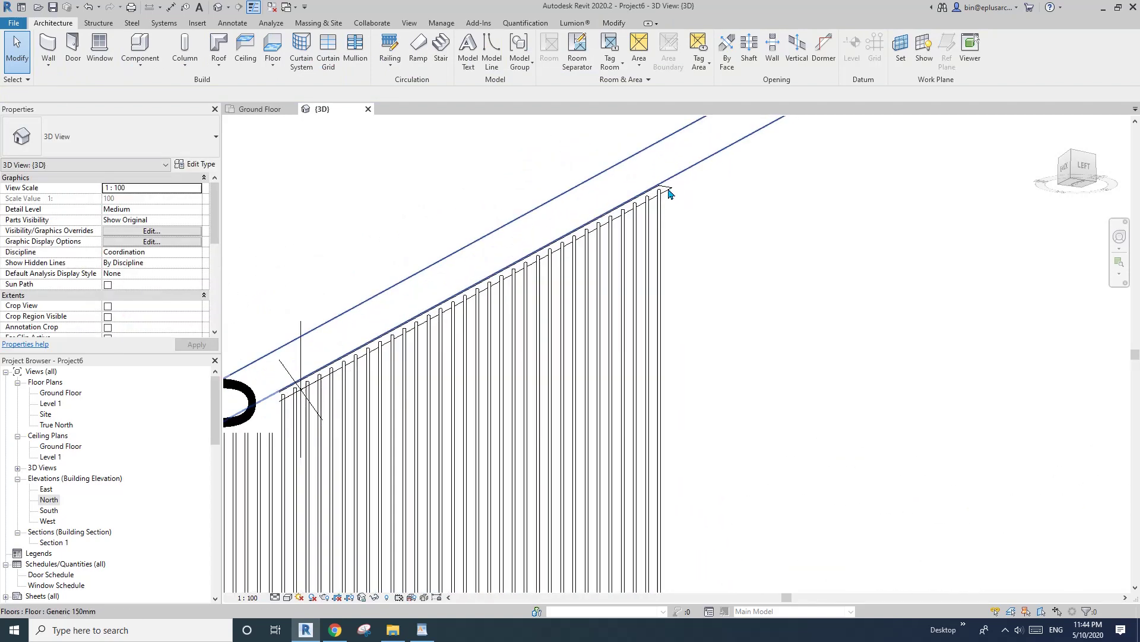
{"action": "scroll", "coordinate": [669, 193], "scroll_direction": "down", "scroll_amount": 4}
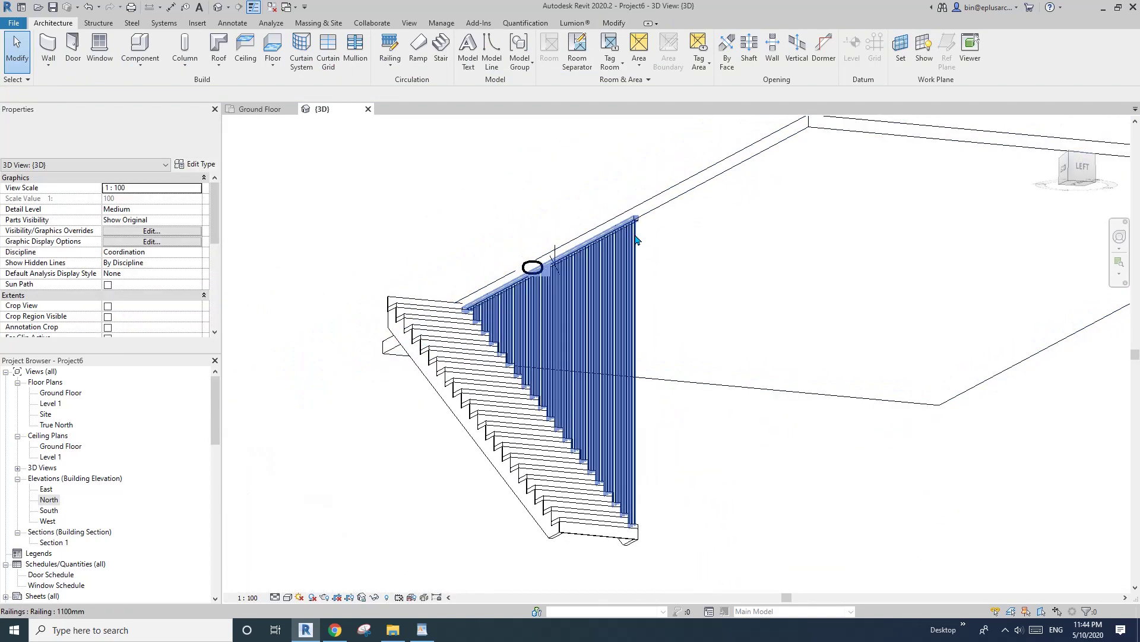
{"action": "scroll", "coordinate": [634, 236], "scroll_direction": "up", "scroll_amount": 3}
{"action": "scroll", "coordinate": [621, 267], "scroll_direction": "down", "scroll_amount": 4}
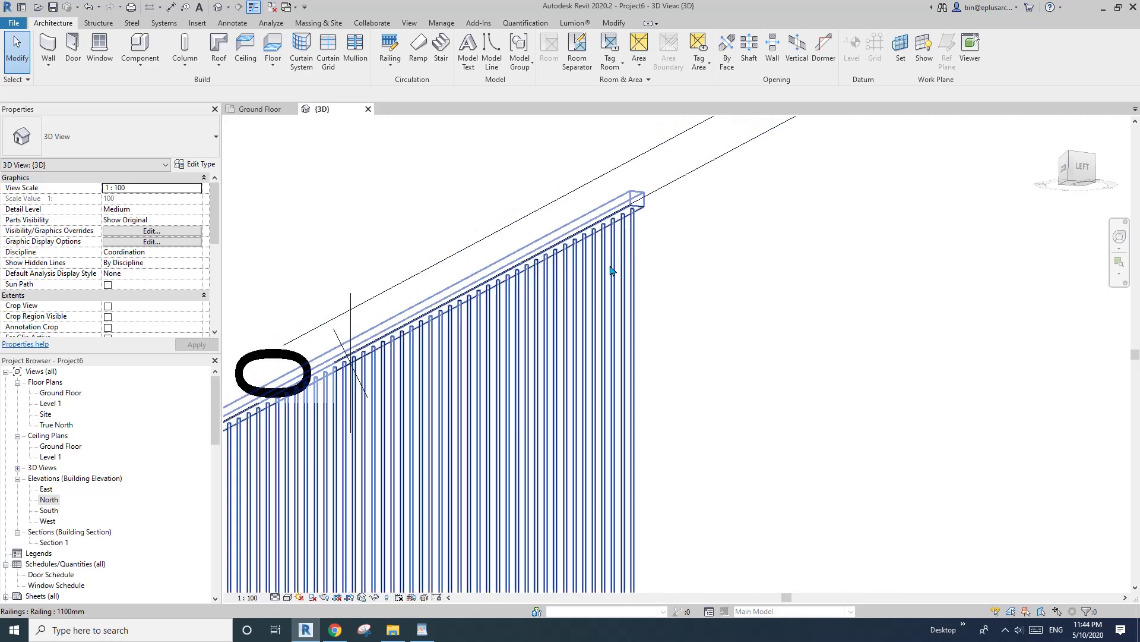
{"action": "left_click", "coordinate": [652, 222]}
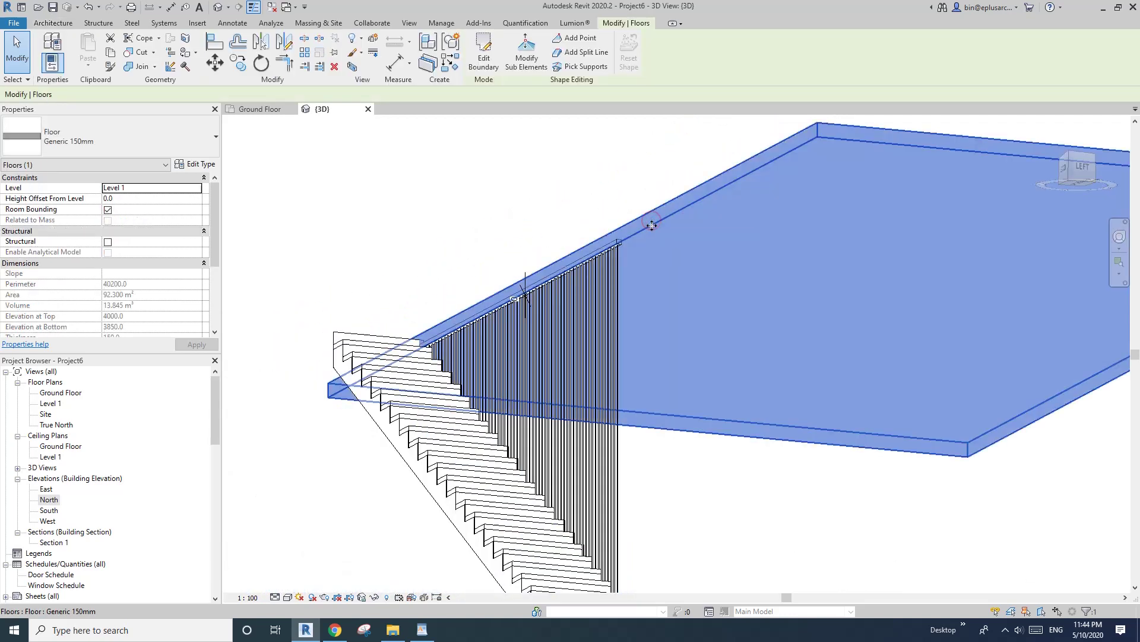
Temporarily hide the upper slab and Tab-select the top rail to remove it
{"action": "key", "text": "h"}
{"action": "key", "text": "h"}
{"action": "middle_click_drag", "start_coordinate": [651, 225], "coordinate": [588, 321], "text": "shift"}
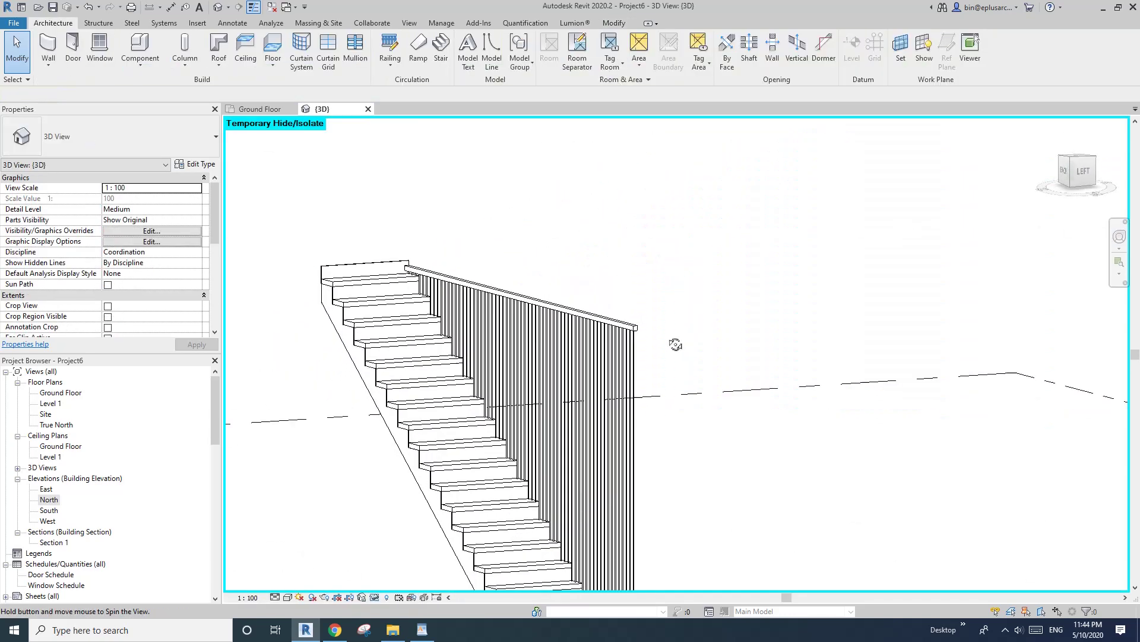
{"action": "middle_click_drag", "start_coordinate": [682, 311], "coordinate": [597, 335], "text": "shift"}
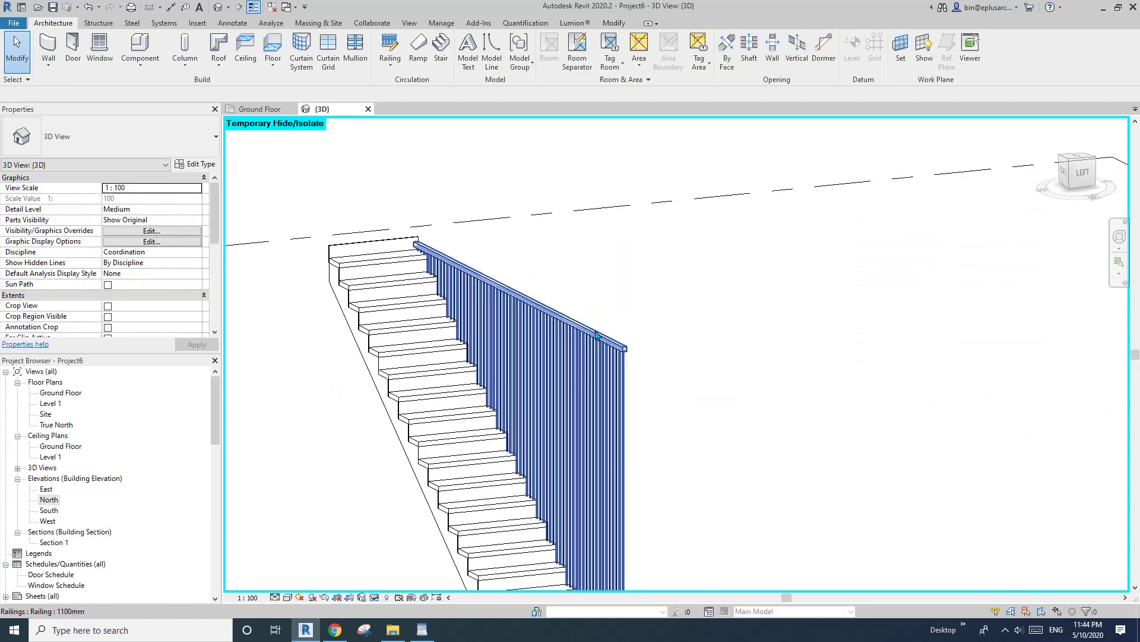
{"action": "key", "text": "Tab"}
{"action": "left_click", "coordinate": [582, 316]}
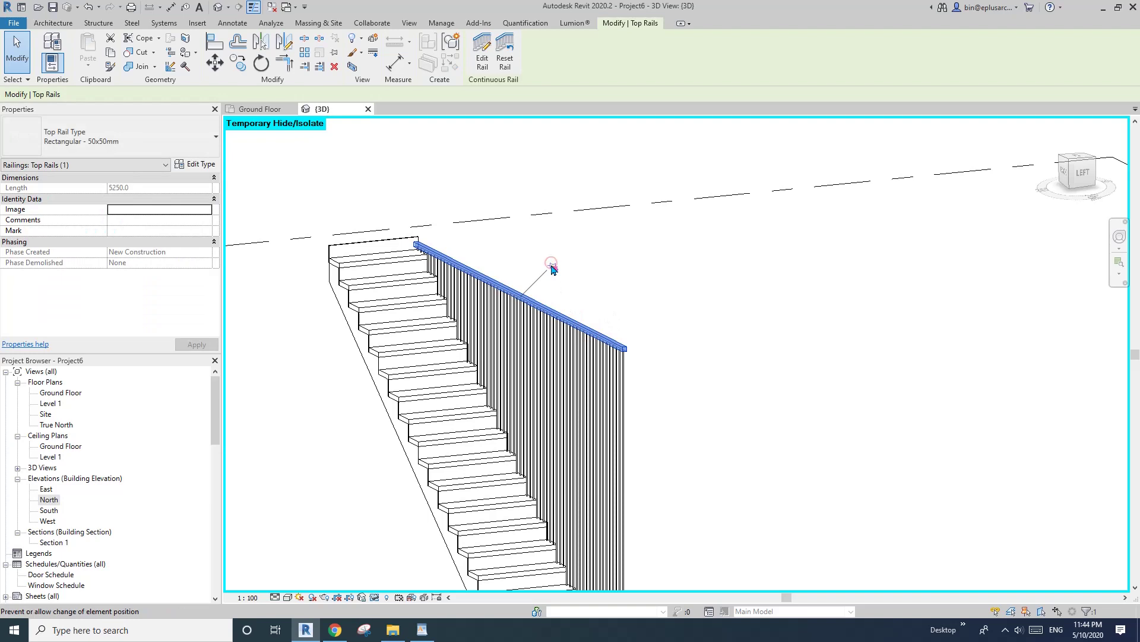
{"action": "key", "text": "Escape"}
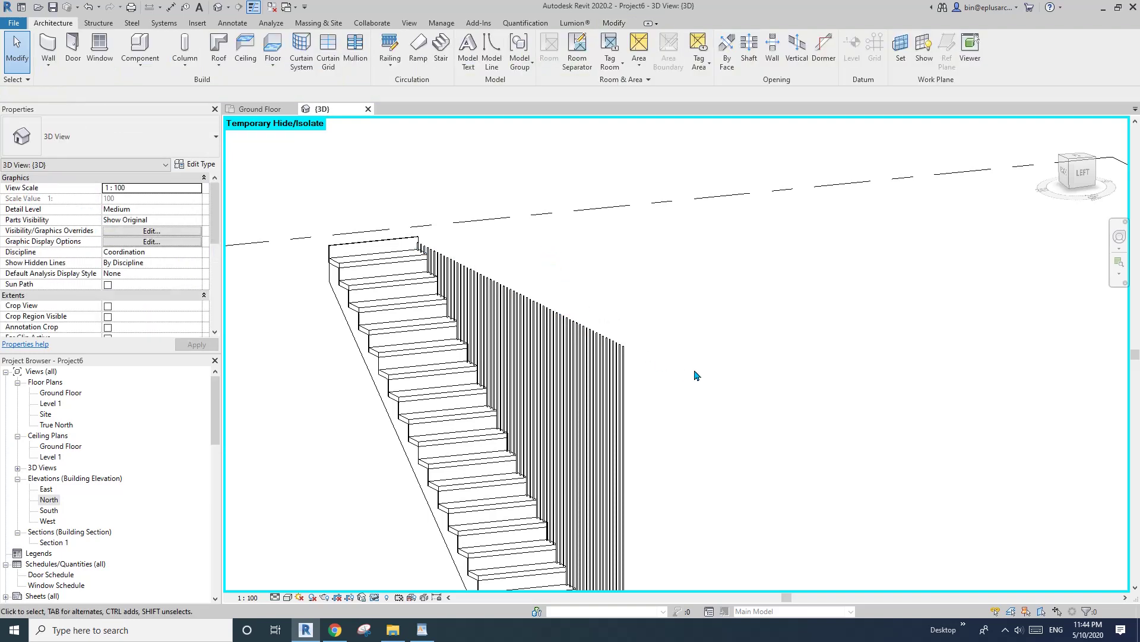
Reset the temporary hide with HR so the upper floor slab reappears
{"action": "key", "text": "h"}
{"action": "key", "text": "r"}
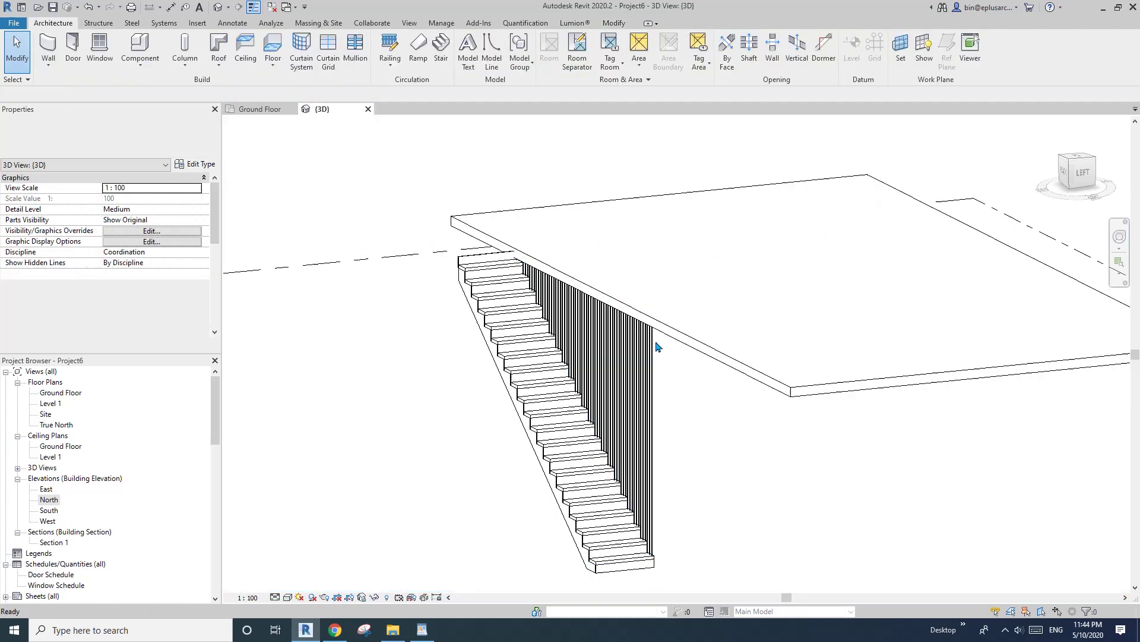
{"action": "middle_click_drag", "start_coordinate": [654, 344], "coordinate": [567, 308], "text": "shift"}
{"action": "left_click", "coordinate": [596, 316]}
{"action": "key", "text": "Escape"}
Select the slab and railing to check the balusters reaching the slab's underside
{"action": "left_click", "coordinate": [630, 308]}
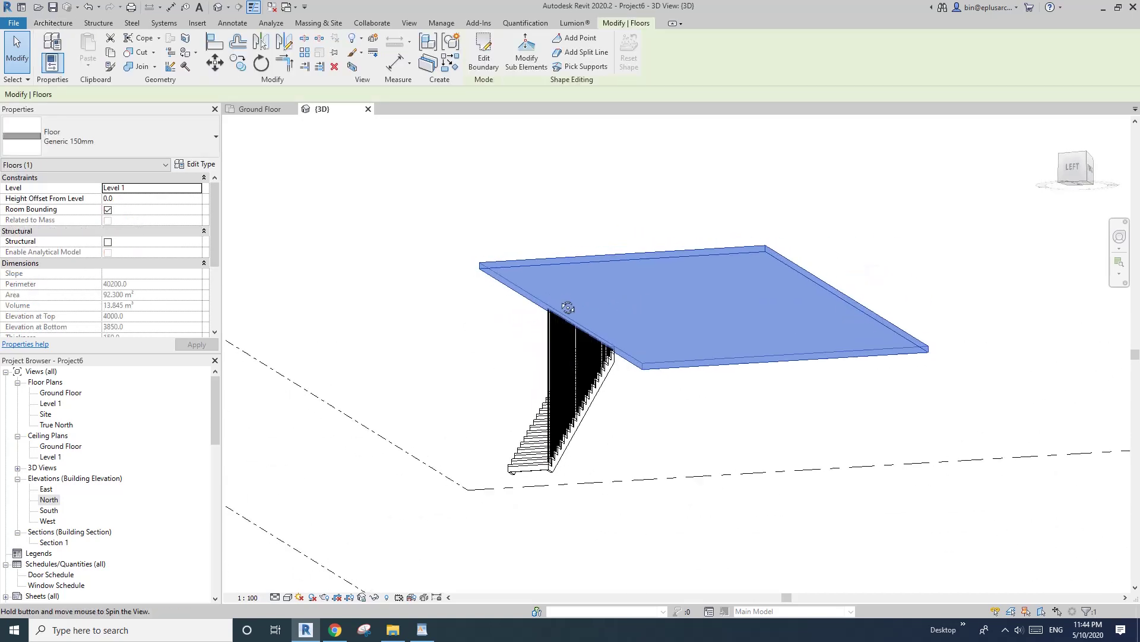
{"action": "left_click", "coordinate": [576, 392]}
{"action": "middle_click_drag", "start_coordinate": [576, 392], "coordinate": [520, 328], "text": "shift"}
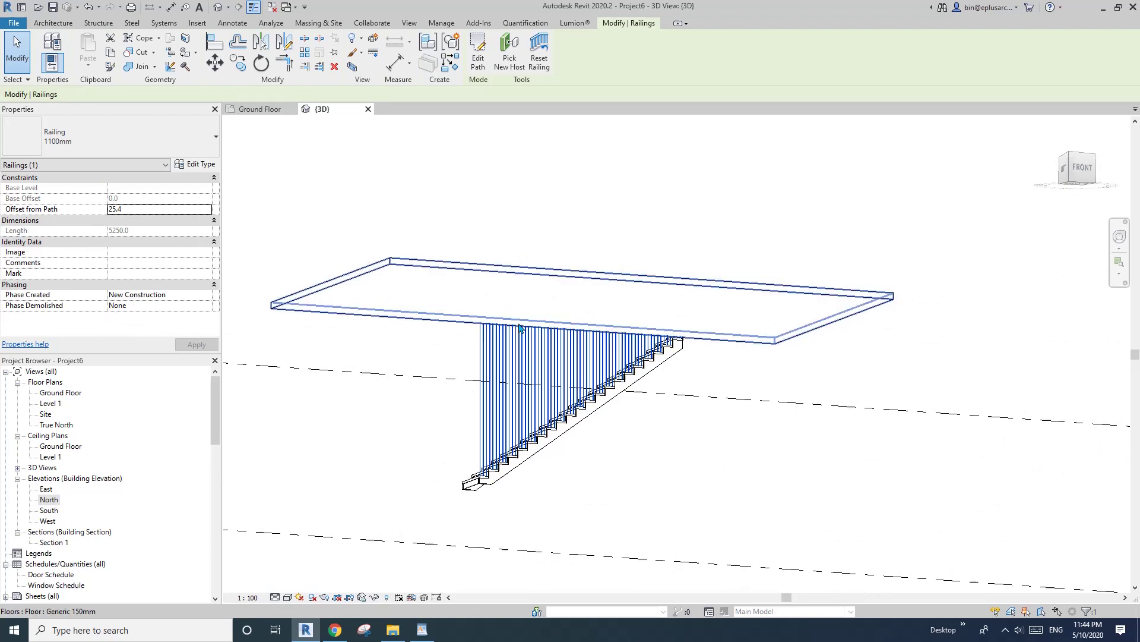
{"action": "left_click", "coordinate": [532, 304]}
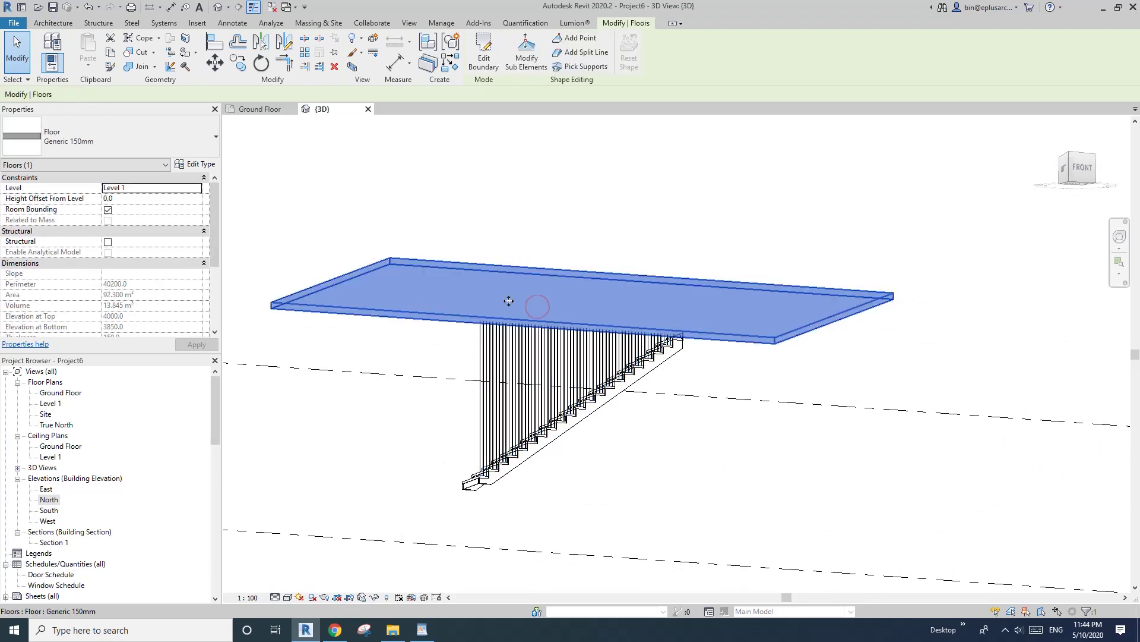
{"action": "scroll", "coordinate": [509, 302], "scroll_direction": "up", "scroll_amount": 2}
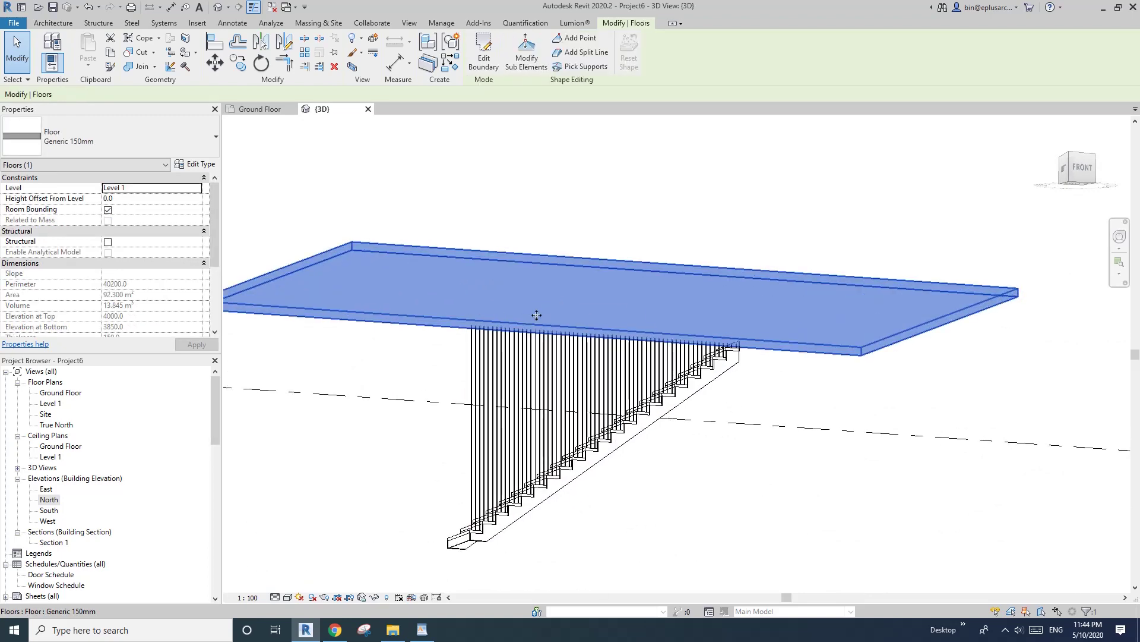
{"action": "key", "text": "Escape"}
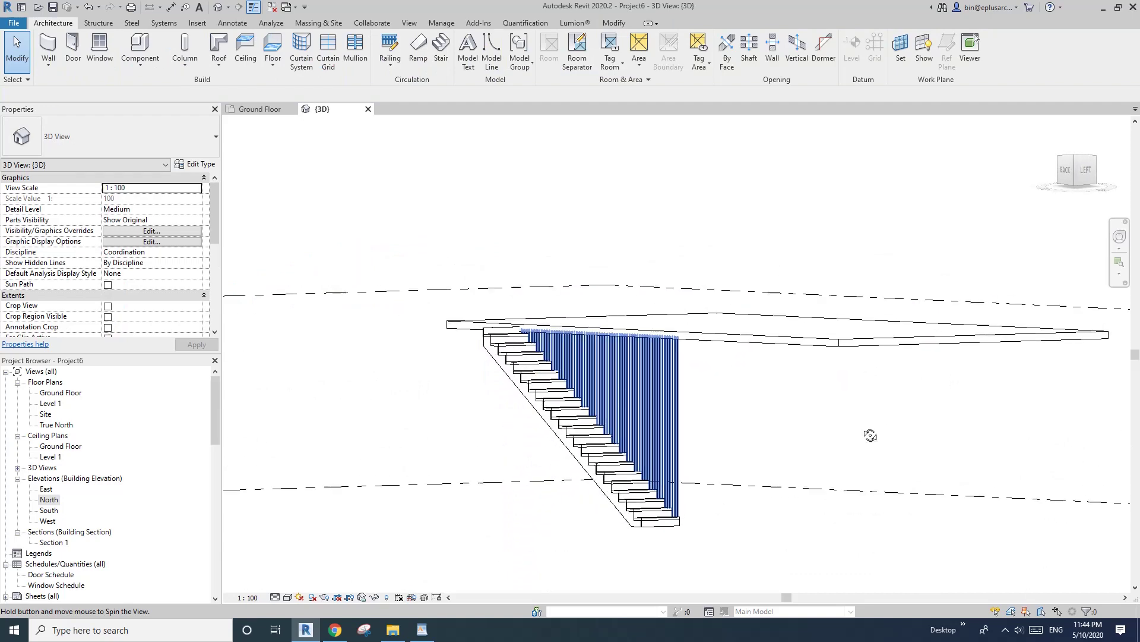